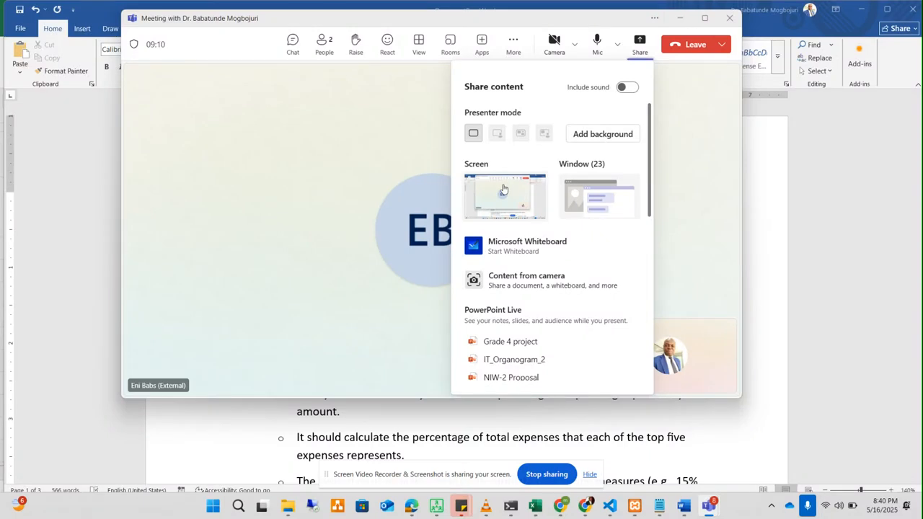
Share the entire screen in the Teams meeting
{"action": "left_click", "coordinate": [506, 209]}
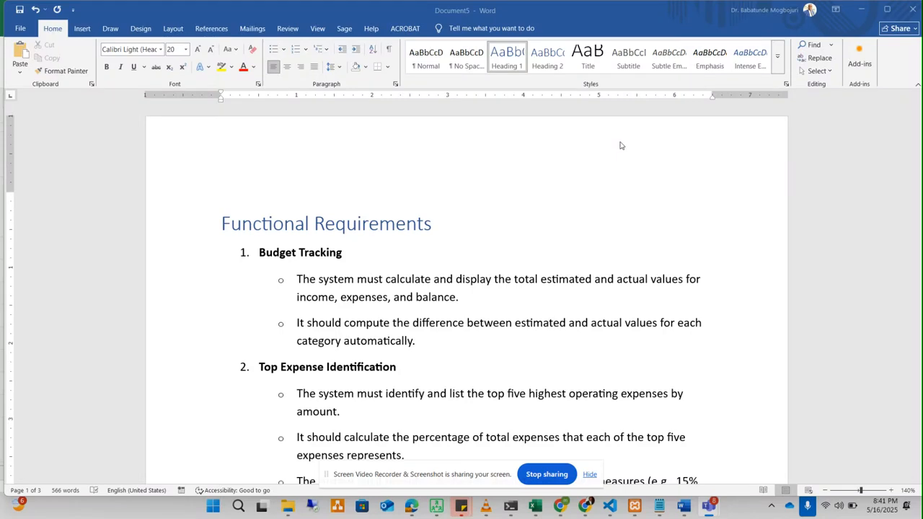
Switch to the Word requirements document and read the Budget Tracking and Top Expense Identification requirements
{"action": "left_click", "coordinate": [555, 278]}
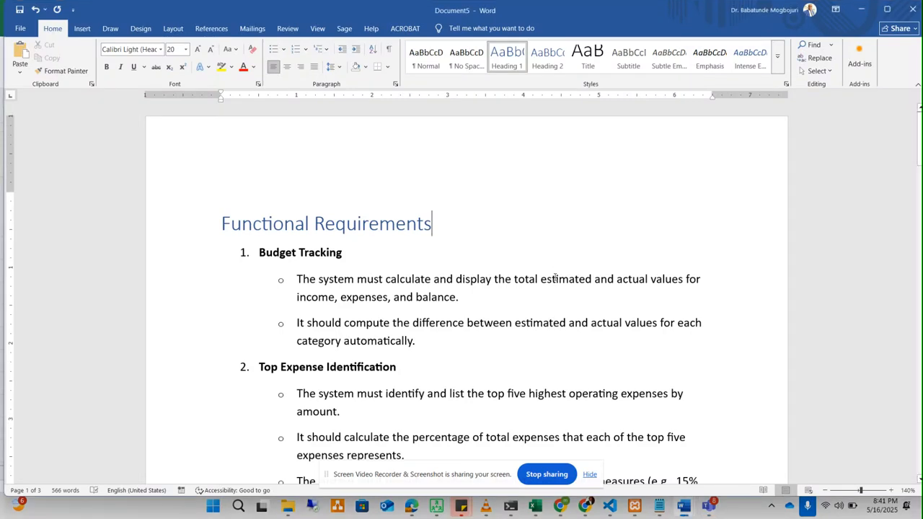
{"action": "key", "text": "Down"}
{"action": "key", "text": "Down"}
{"action": "key", "text": "Down"}
{"action": "key", "text": "Down"}
{"action": "key", "text": "Down"}
{"action": "key", "text": "Down"}
{"action": "key", "text": "Down"}
{"action": "key", "text": "Down"}
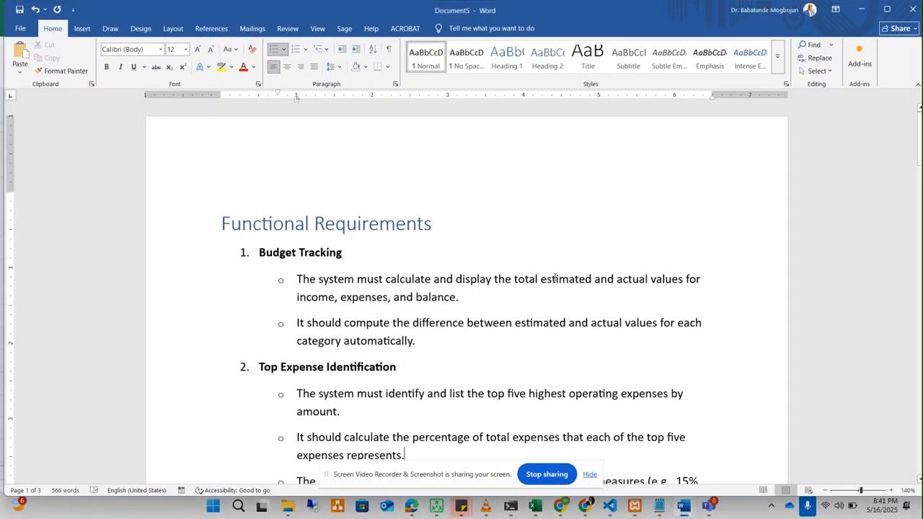
{"action": "scroll", "coordinate": [555, 278], "scroll_direction": "down", "scroll_amount": 3}
{"action": "scroll", "coordinate": [555, 277], "scroll_direction": "down", "scroll_amount": 1}
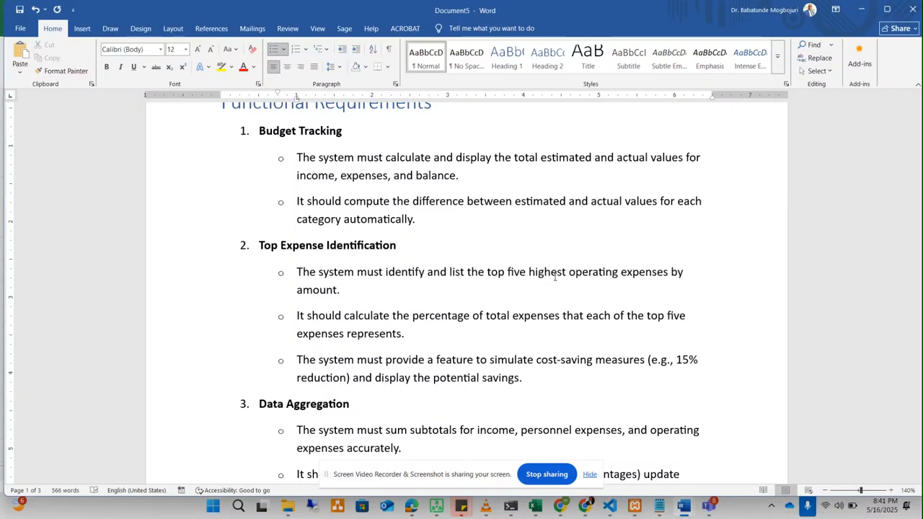
Read the Data Aggregation and Deviation Alerts requirements
{"action": "left_click", "coordinate": [406, 380]}
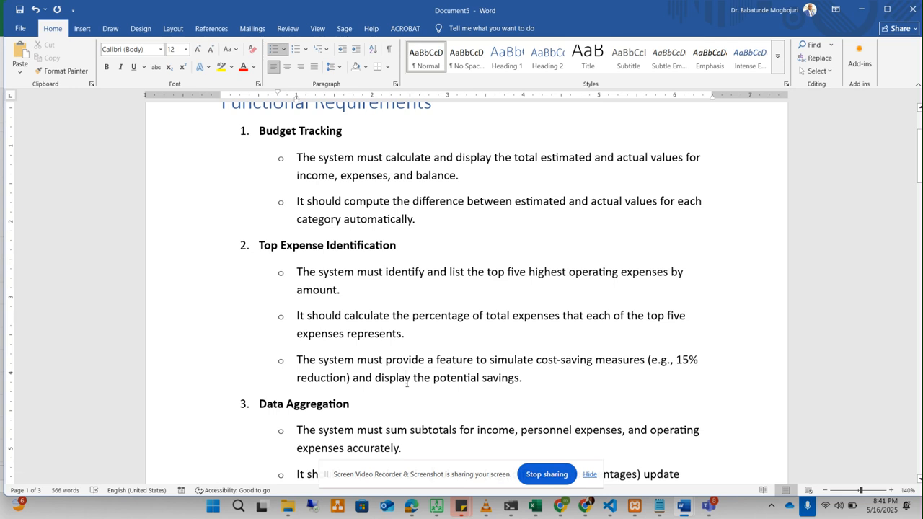
{"action": "key", "text": "Down"}
{"action": "key", "text": "Down"}
{"action": "scroll", "coordinate": [407, 383], "scroll_direction": "down", "scroll_amount": 2}
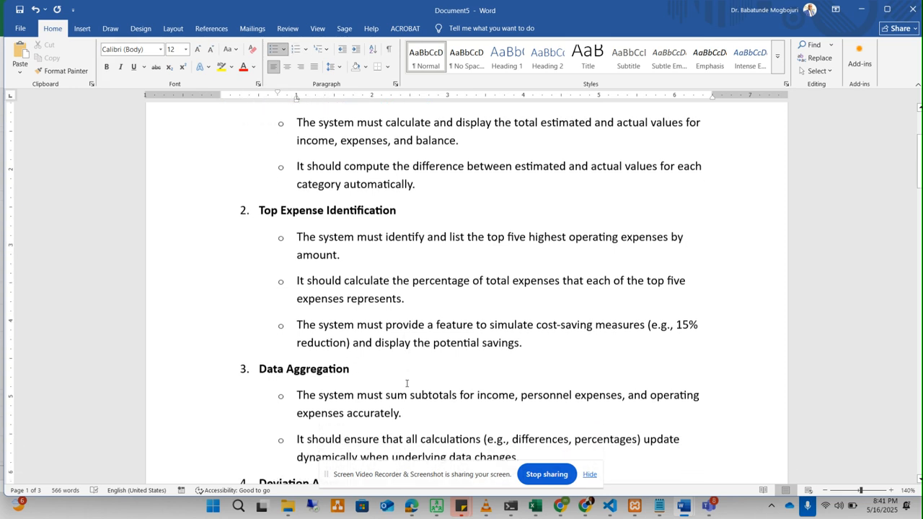
{"action": "scroll", "coordinate": [408, 383], "scroll_direction": "down", "scroll_amount": 1}
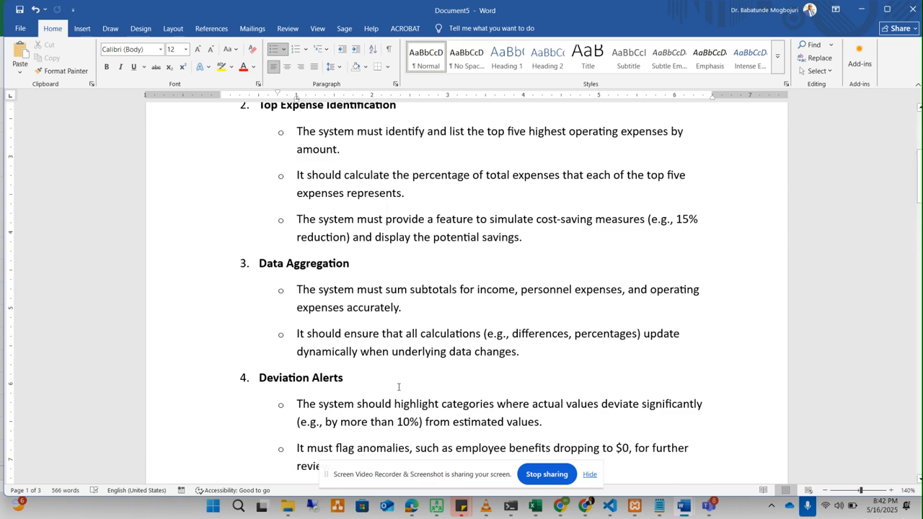
{"action": "key", "text": "Down"}
{"action": "key", "text": "Down"}
{"action": "key", "text": "Down"}
{"action": "key", "text": "Down"}
{"action": "key", "text": "Down"}
{"action": "key", "text": "Down"}
{"action": "key", "text": "Down"}
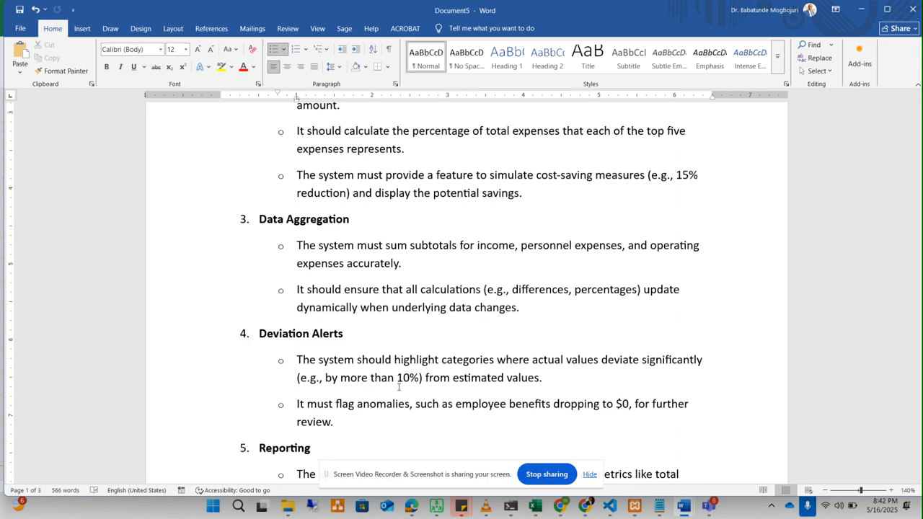
{"action": "scroll", "coordinate": [398, 387], "scroll_direction": "down", "scroll_amount": 5}
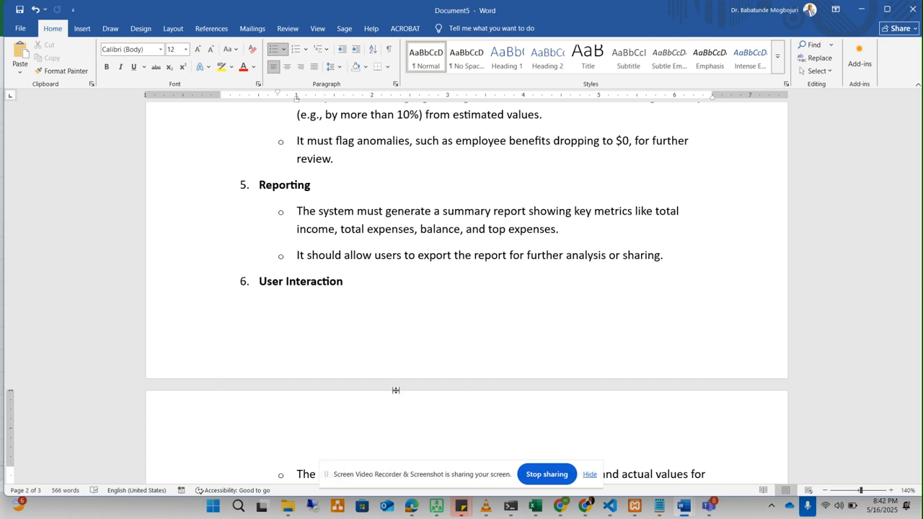
Read the Reporting and User Interaction requirements across the page break
{"action": "left_click", "coordinate": [387, 349]}
{"action": "key", "text": "Down"}
{"action": "key", "text": "Down"}
{"action": "key", "text": "Down"}
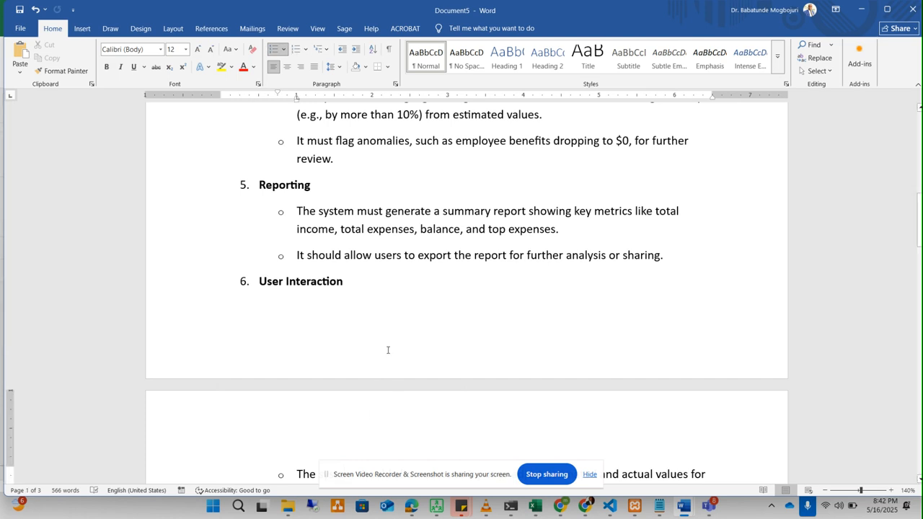
{"action": "key", "text": "Down"}
{"action": "key", "text": "Down"}
{"action": "key", "text": "Down"}
{"action": "key", "text": "Down"}
{"action": "key", "text": "Down"}
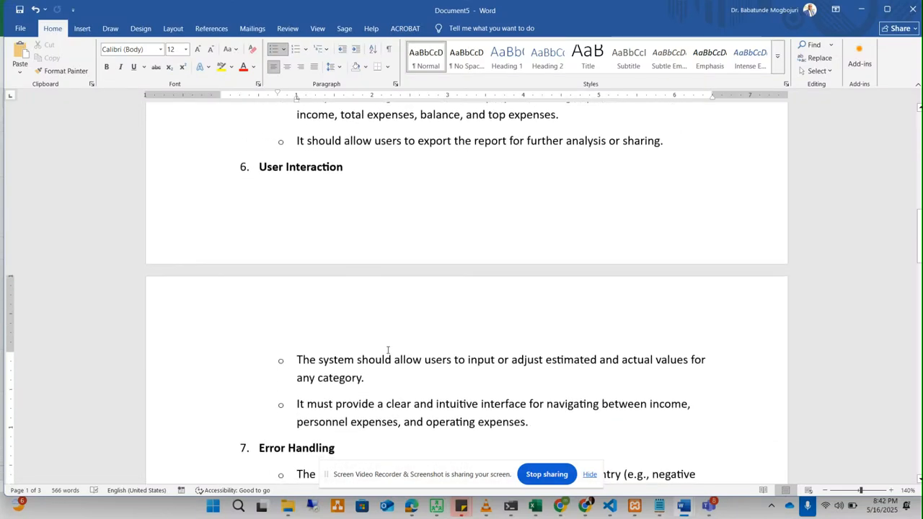
{"action": "key", "text": "Down"}
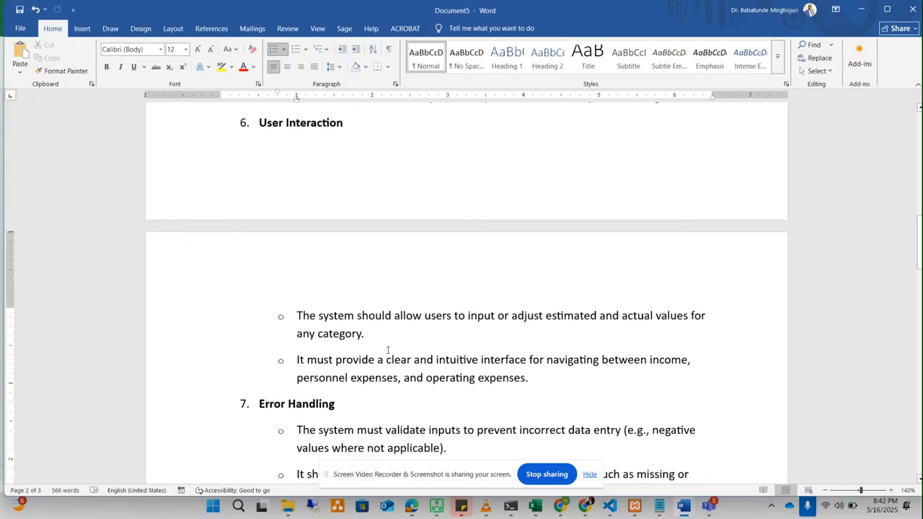
{"action": "key", "text": "Down"}
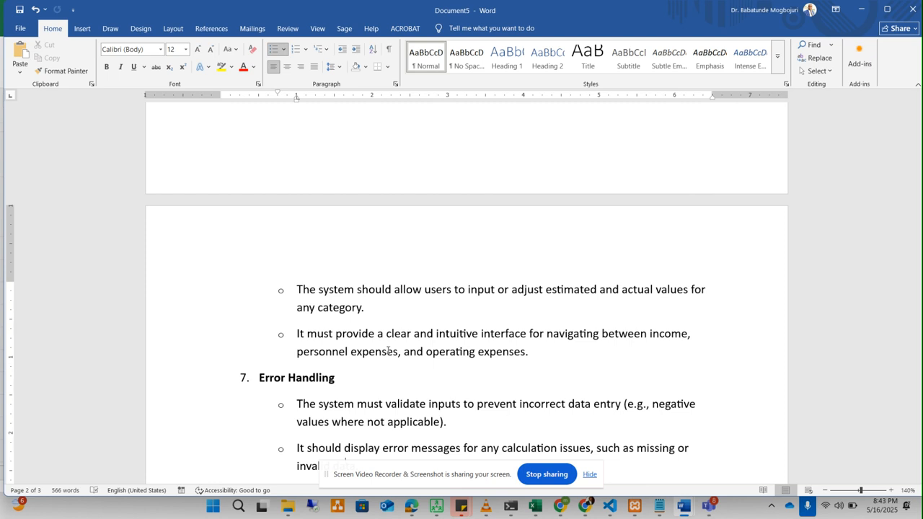
Read the Error Handling and Scalability requirements at the end of the functional requirements list
{"action": "key", "text": "Down"}
{"action": "key", "text": "Down"}
{"action": "key", "text": "Down"}
{"action": "key", "text": "Down"}
{"action": "key", "text": "Down"}
{"action": "key", "text": "Down"}
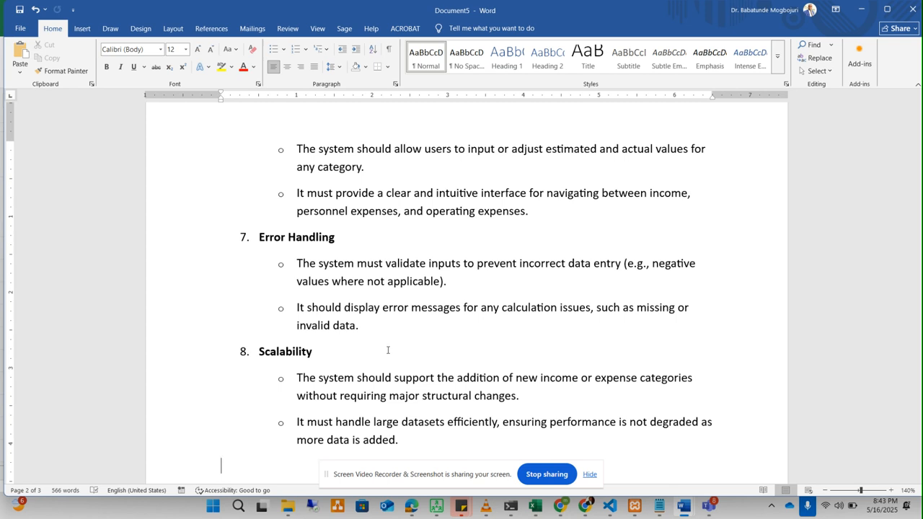
Continue past the Scalability requirements and read the first Budget Analysis items under Class Questions
{"action": "left_click", "coordinate": [384, 423]}
{"action": "key", "text": "Down"}
{"action": "key", "text": "Down"}
{"action": "key", "text": "Down"}
{"action": "key", "text": "Down"}
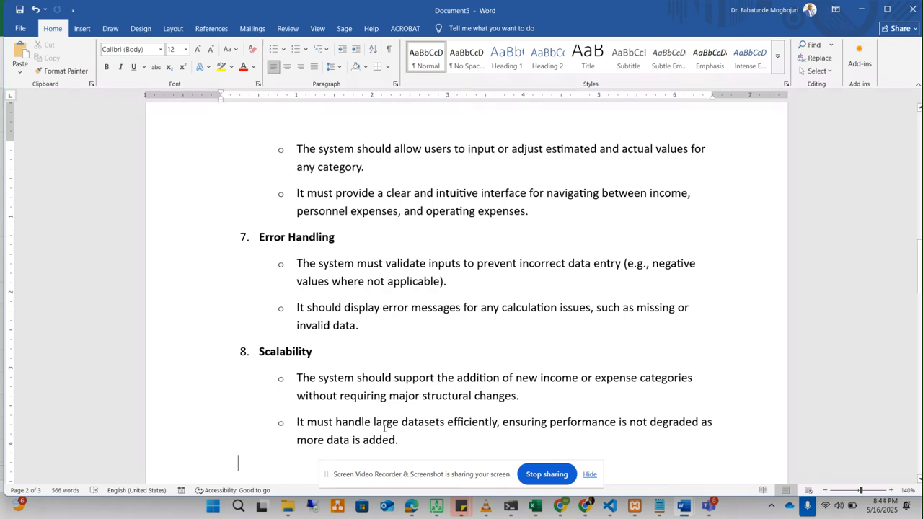
{"action": "key", "text": "Up"}
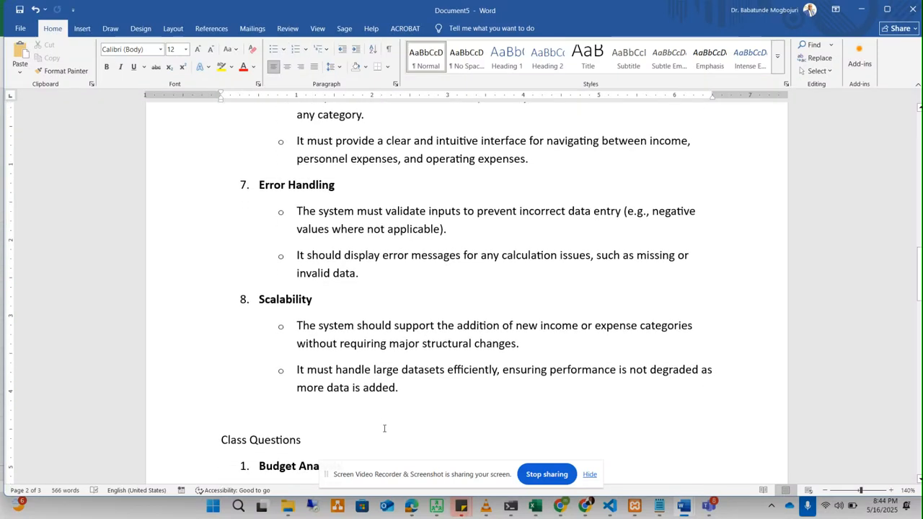
{"action": "key", "text": "Up"}
{"action": "key", "text": "Up"}
{"action": "key", "text": "Down"}
{"action": "key", "text": "Down"}
{"action": "key", "text": "Down"}
{"action": "key", "text": "Down"}
{"action": "key", "text": "Down"}
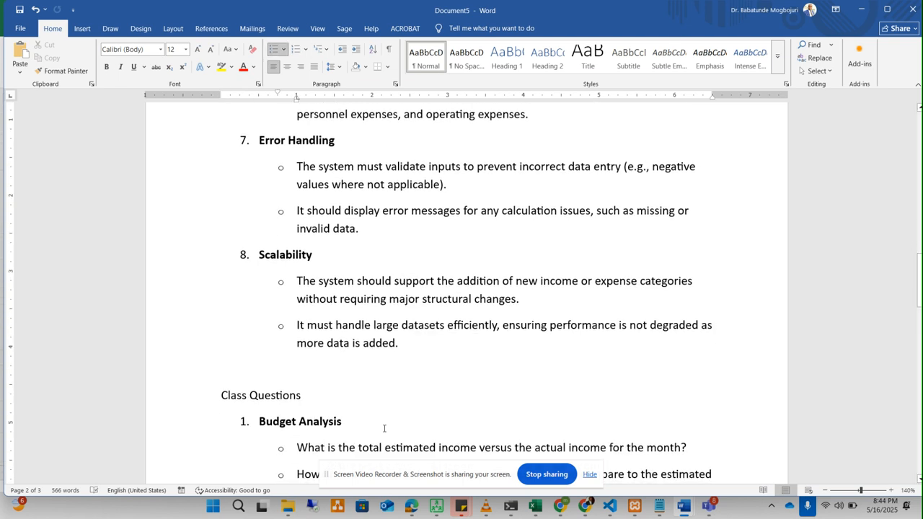
{"action": "key", "text": "Down"}
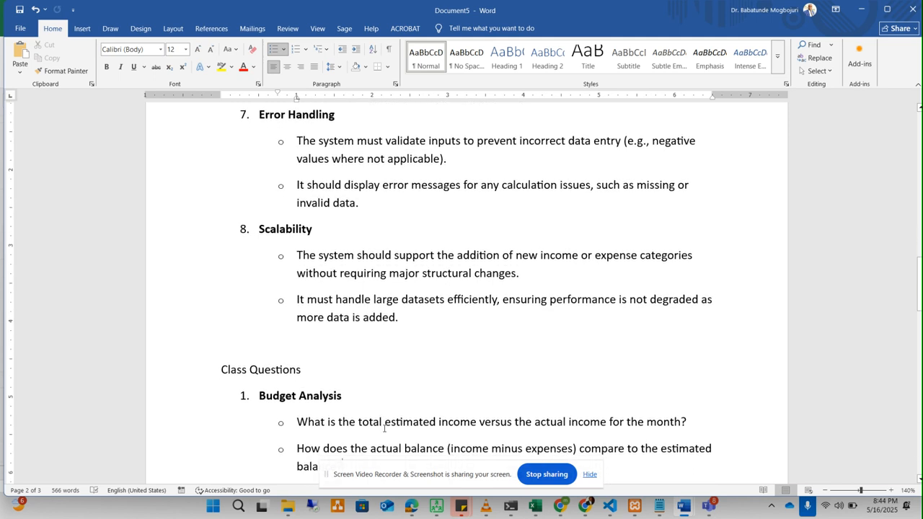
{"action": "key", "text": "Down"}
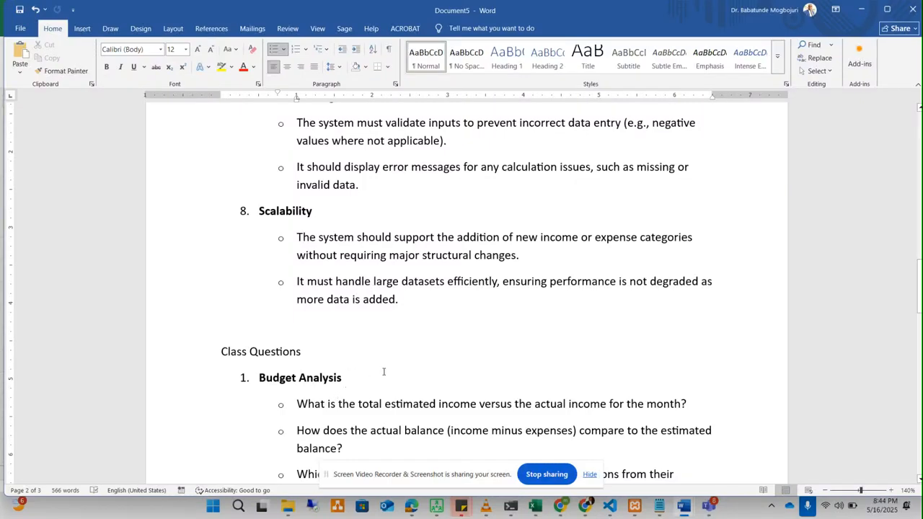
Look through the remaining class questions, from Expense Management to Operational Efficiency, down to the closing paragraph
{"action": "scroll", "coordinate": [384, 371], "scroll_direction": "down", "scroll_amount": 5}
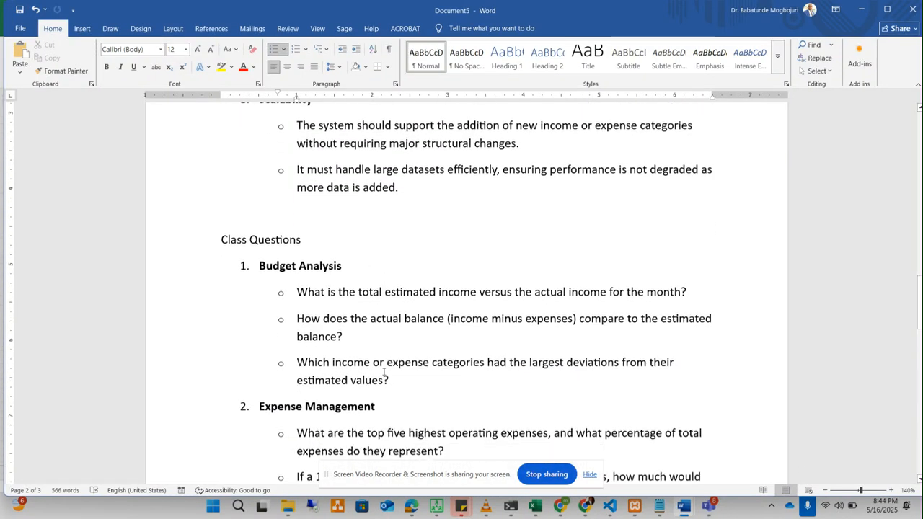
{"action": "scroll", "coordinate": [383, 371], "scroll_direction": "down", "scroll_amount": 8}
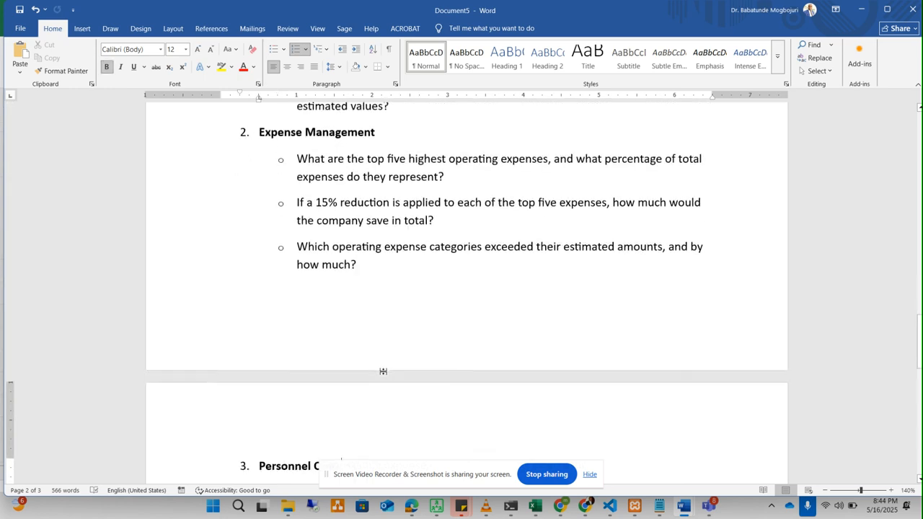
{"action": "scroll", "coordinate": [384, 371], "scroll_direction": "down", "scroll_amount": 4}
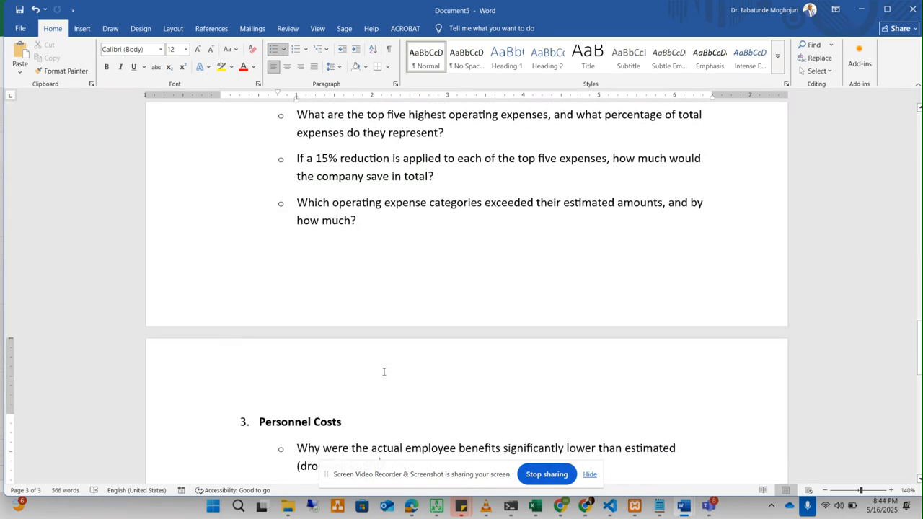
{"action": "scroll", "coordinate": [384, 371], "scroll_direction": "down", "scroll_amount": 4}
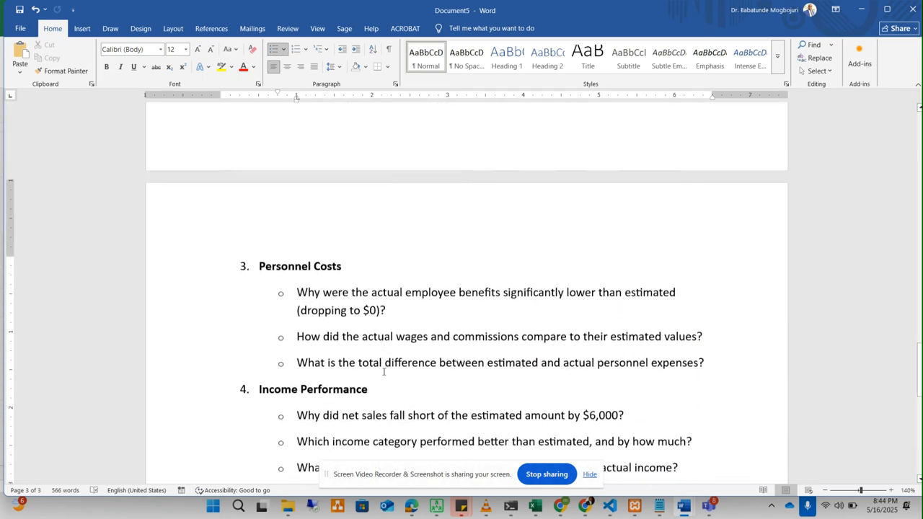
{"action": "scroll", "coordinate": [383, 371], "scroll_direction": "down", "scroll_amount": 5}
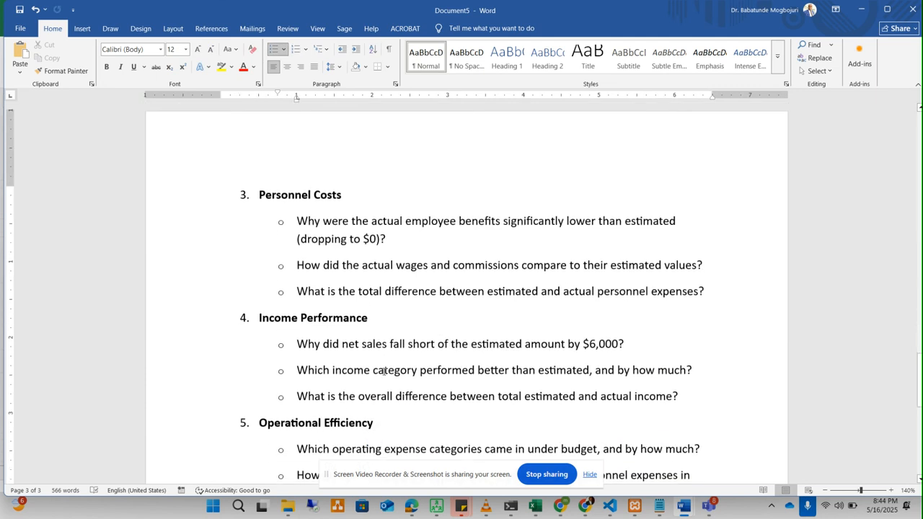
{"action": "scroll", "coordinate": [384, 371], "scroll_direction": "down", "scroll_amount": 3}
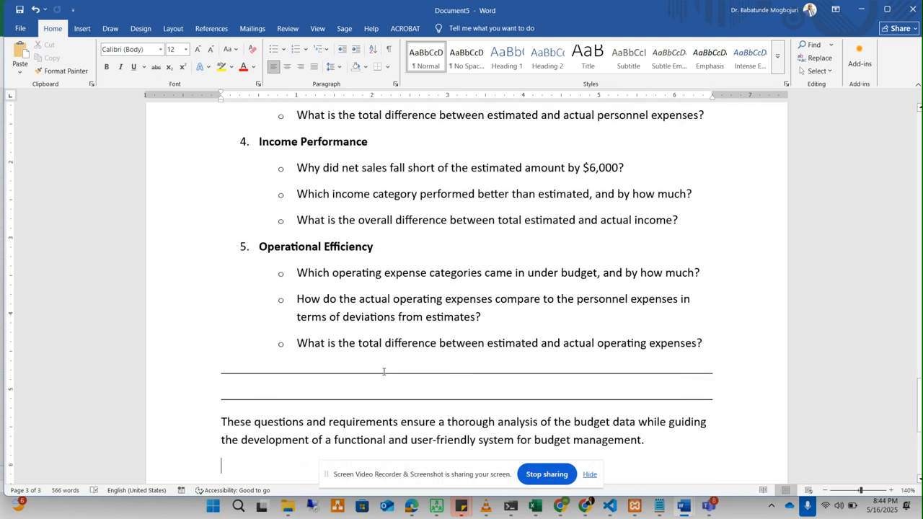
Go back up through the Operational Efficiency questions to the Income Performance heading
{"action": "key", "text": "Up"}
{"action": "key", "text": "Up"}
{"action": "key", "text": "Up"}
{"action": "key", "text": "Up"}
{"action": "key", "text": "Up"}
{"action": "key", "text": "Up"}
{"action": "key", "text": "Up"}
{"action": "key", "text": "Up"}
{"action": "key", "text": "Up"}
{"action": "key", "text": "Up"}
{"action": "key", "text": "Up"}
{"action": "key", "text": "Up"}
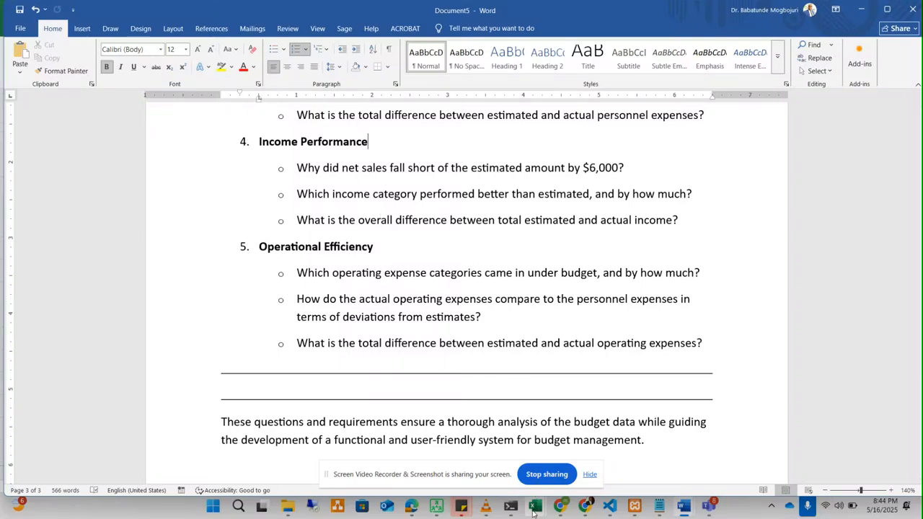
Switch to the Class exercise Monthly company budget workbook in Excel and examine the Difference formulas for Advertising and Cash discounts
{"action": "mouse_move", "coordinate": [533, 512]}
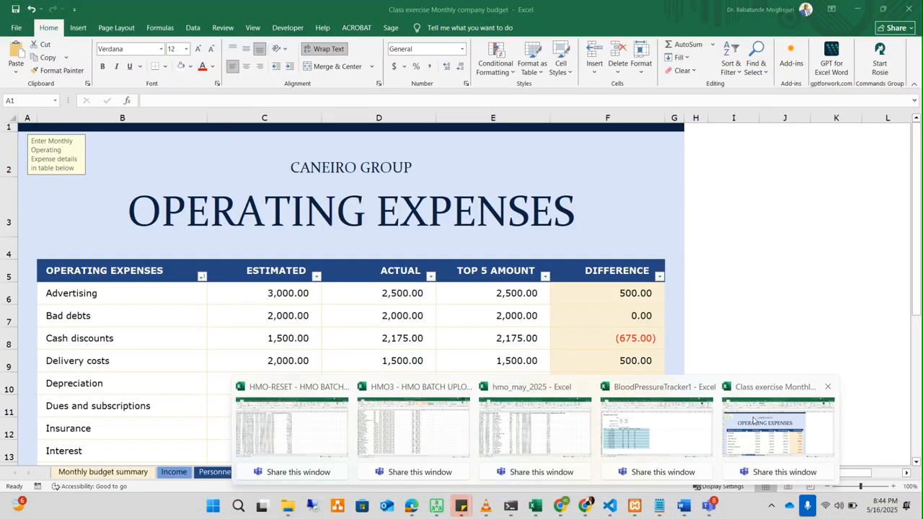
{"action": "left_click", "coordinate": [752, 418]}
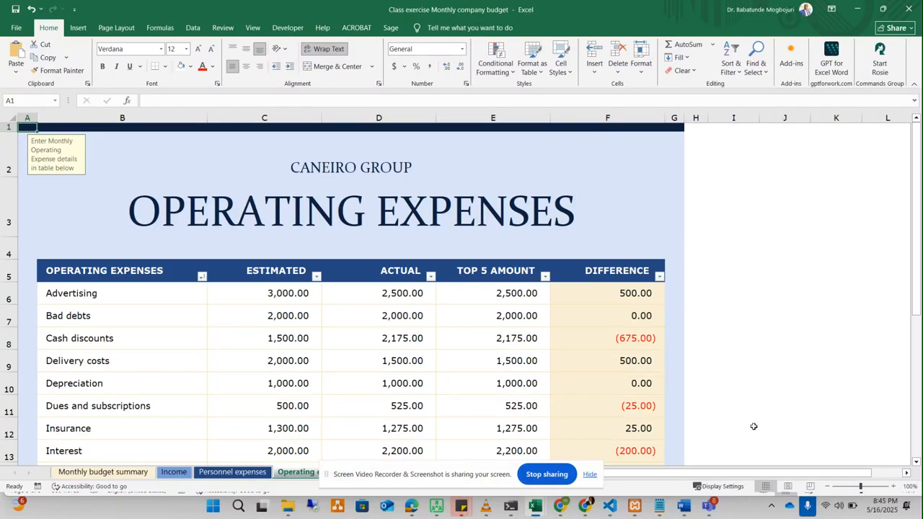
{"action": "left_click", "coordinate": [827, 486]}
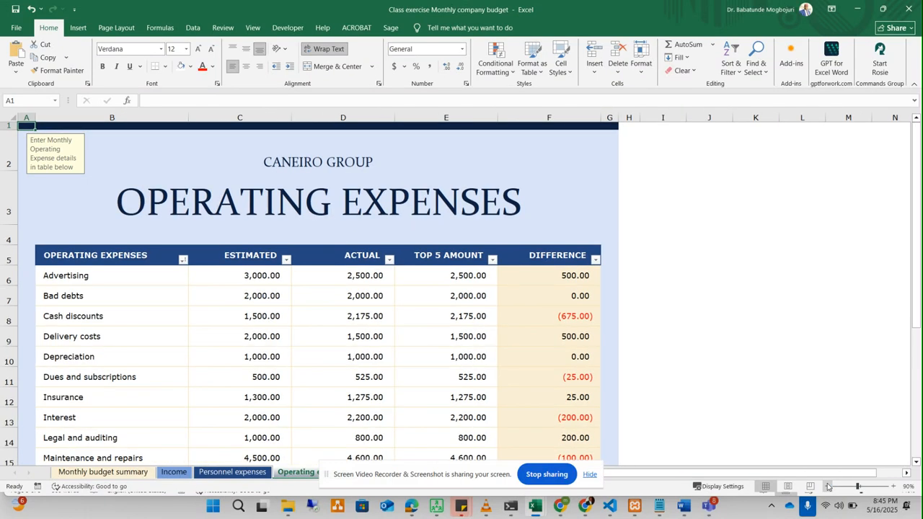
{"action": "left_click", "coordinate": [827, 487]}
{"action": "left_click", "coordinate": [827, 486]}
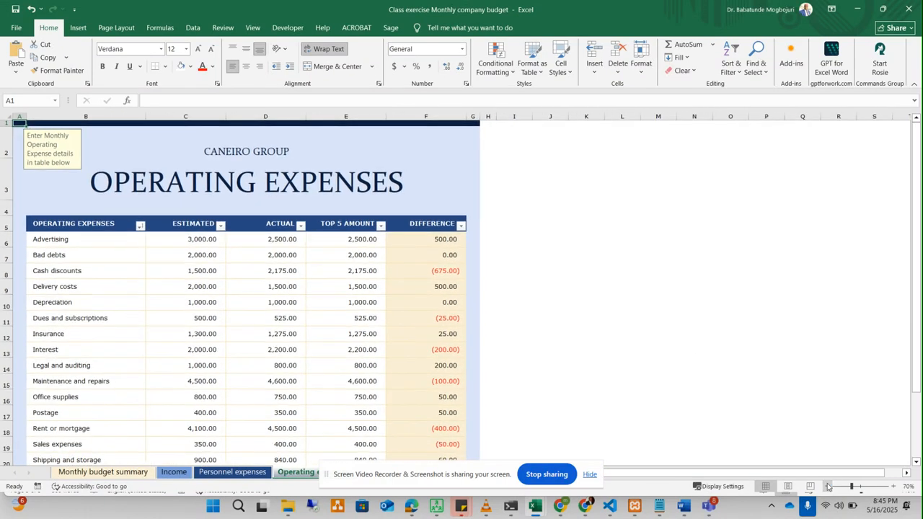
{"action": "left_click", "coordinate": [826, 486]}
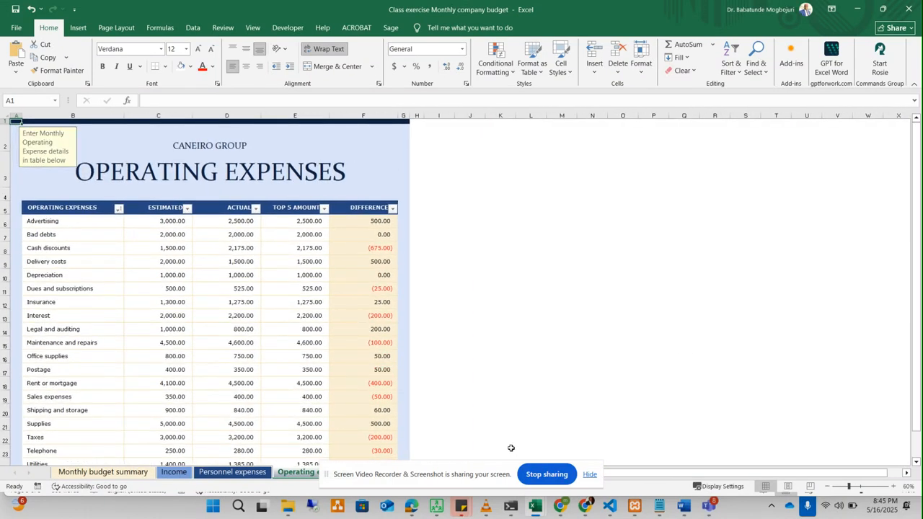
{"action": "left_click", "coordinate": [358, 219]}
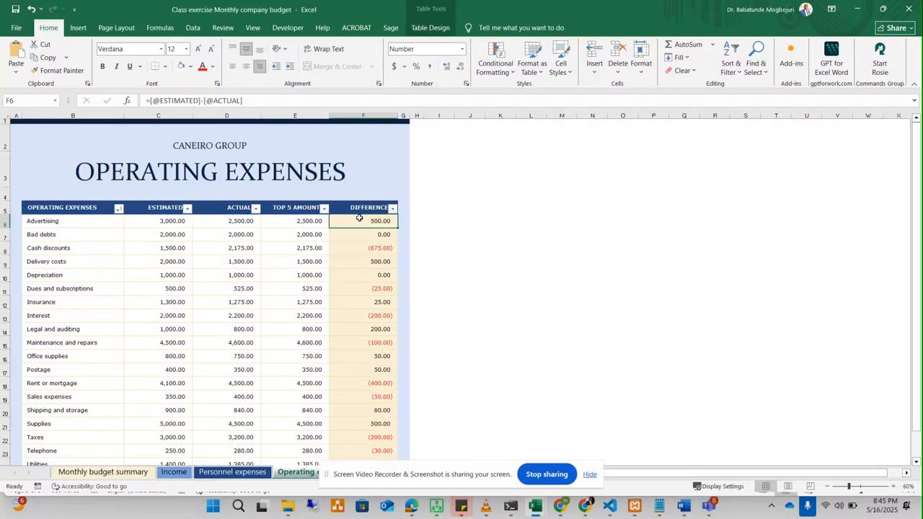
{"action": "left_click", "coordinate": [370, 247]}
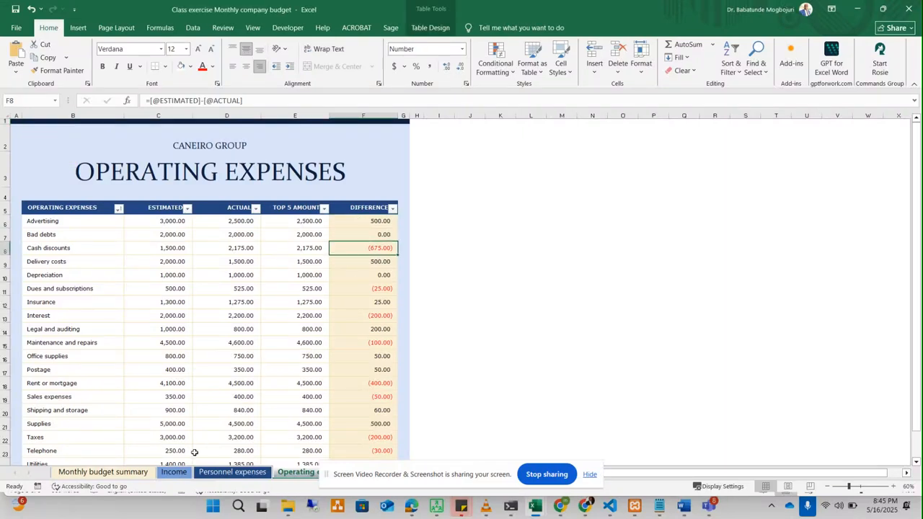
Open the Income sheet and examine the actual Net sales entry
{"action": "left_click", "coordinate": [175, 473]}
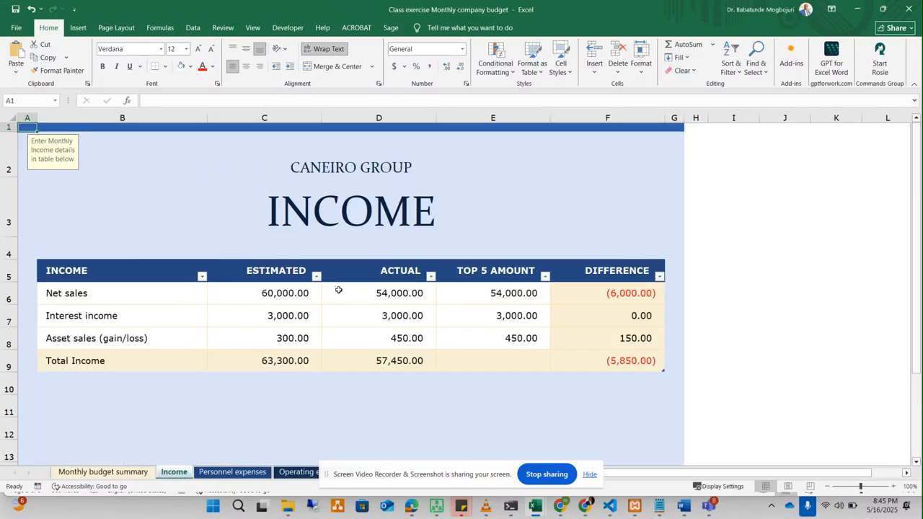
{"action": "left_click", "coordinate": [373, 291]}
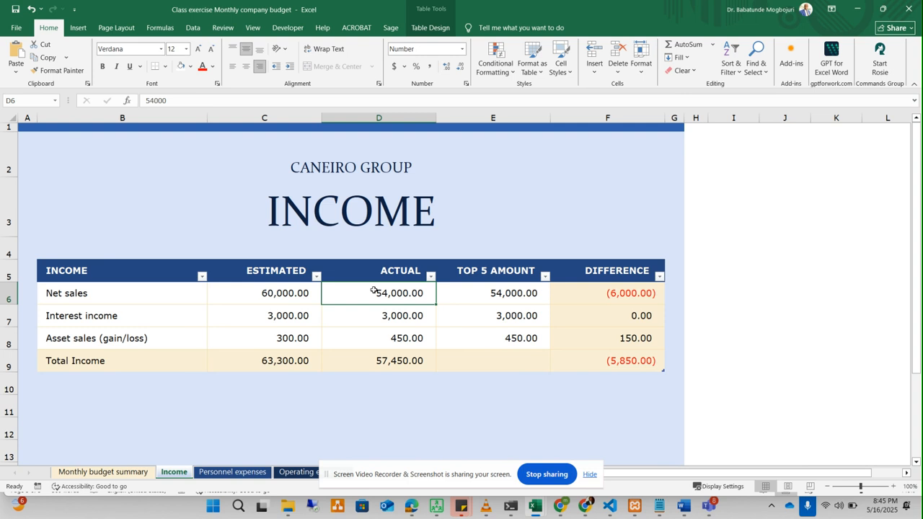
Try -500 as the actual Net sales amount on the Income sheet, and undo the entry
{"action": "type", "text": "-500"}
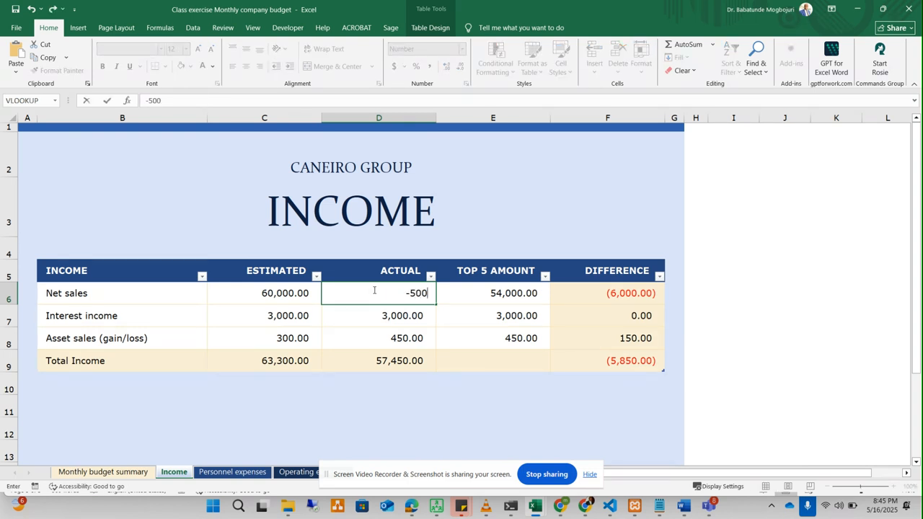
{"action": "key", "text": "Tab"}
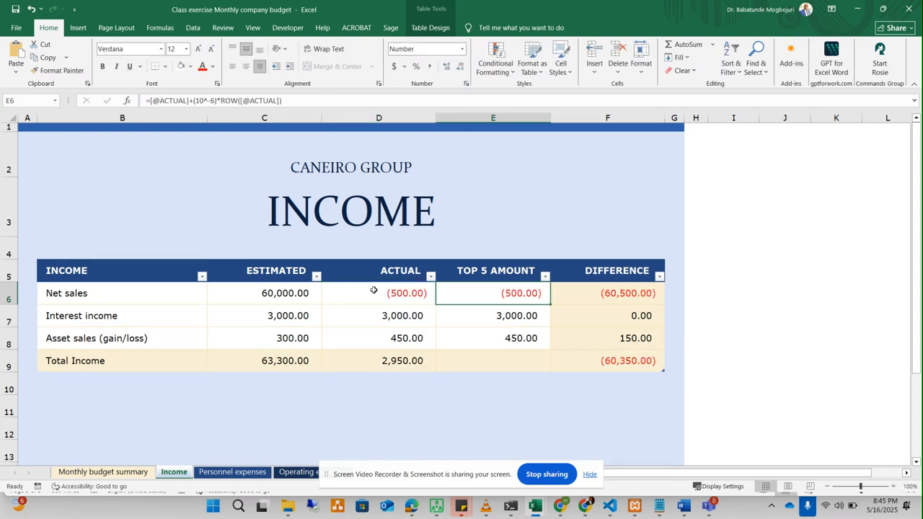
{"action": "left_click", "coordinate": [386, 291]}
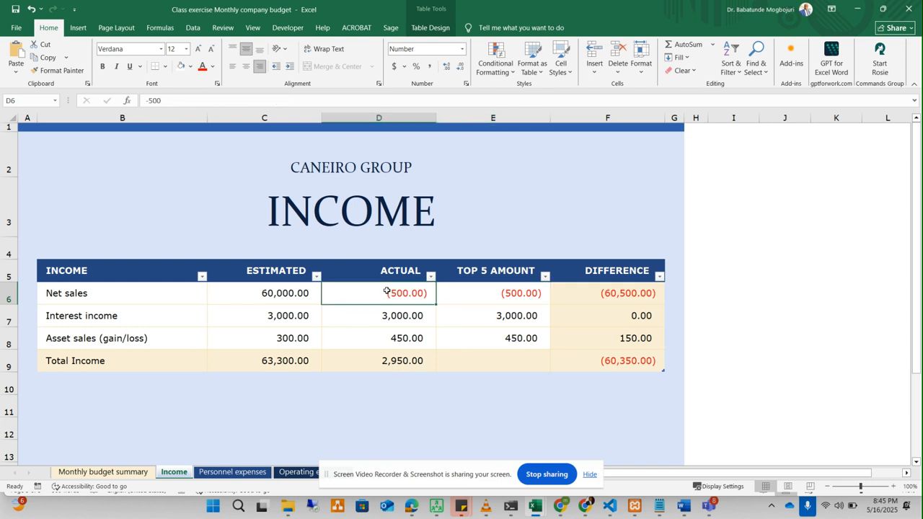
{"action": "key", "text": "ctrl+z"}
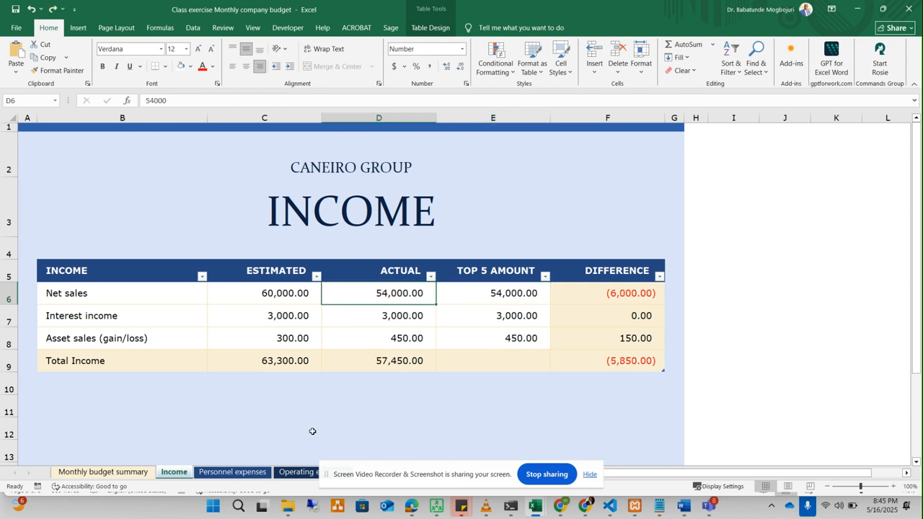
Look over the Personnel expenses and Operating expenses sheets, moving the screen-sharing bar off the sheet names, and return to Personnel expenses
{"action": "left_click", "coordinate": [252, 472]}
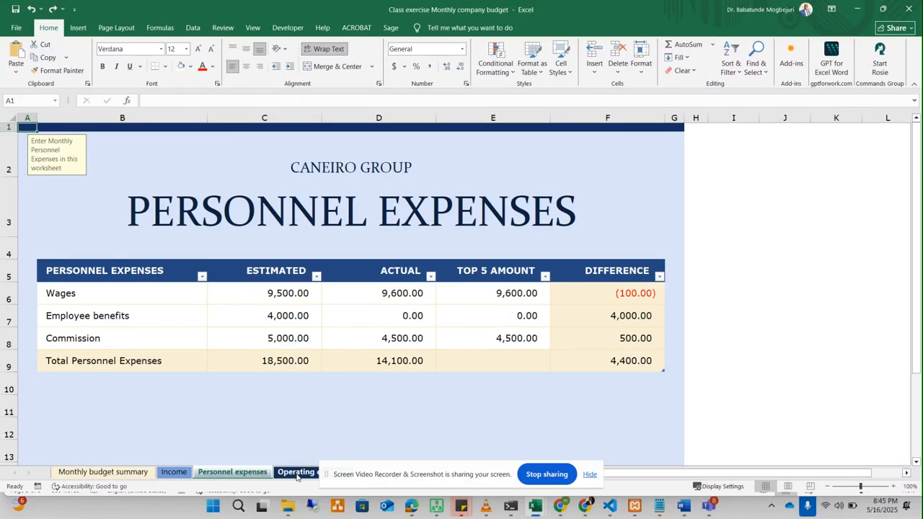
{"action": "left_click", "coordinate": [297, 473]}
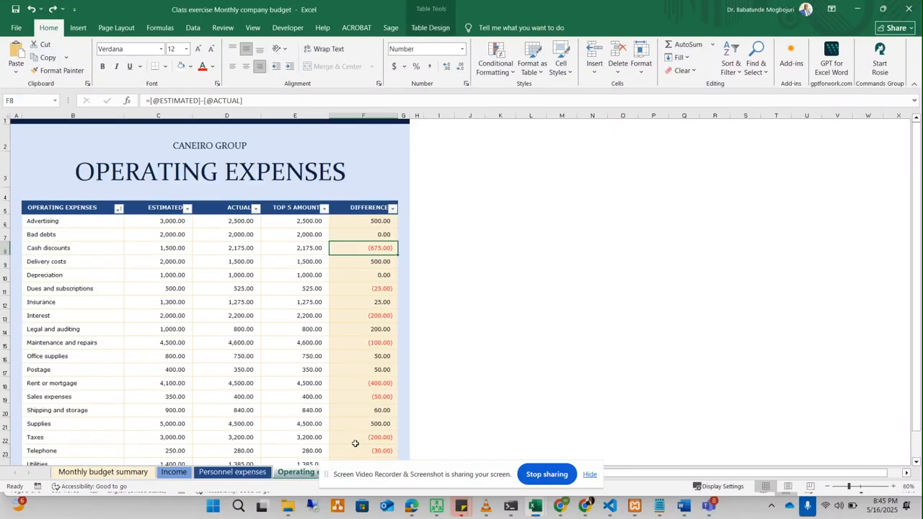
{"action": "left_click_drag", "start_coordinate": [329, 475], "coordinate": [481, 415]}
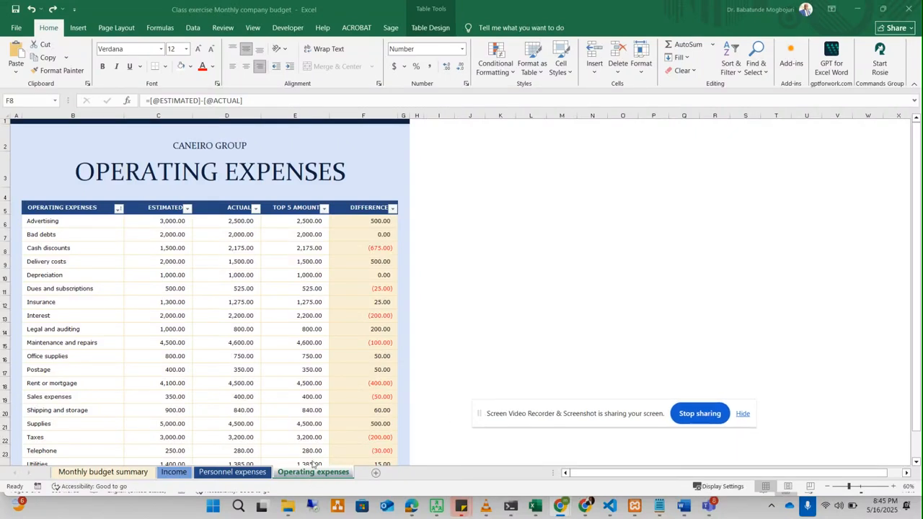
{"action": "left_click", "coordinate": [235, 473]}
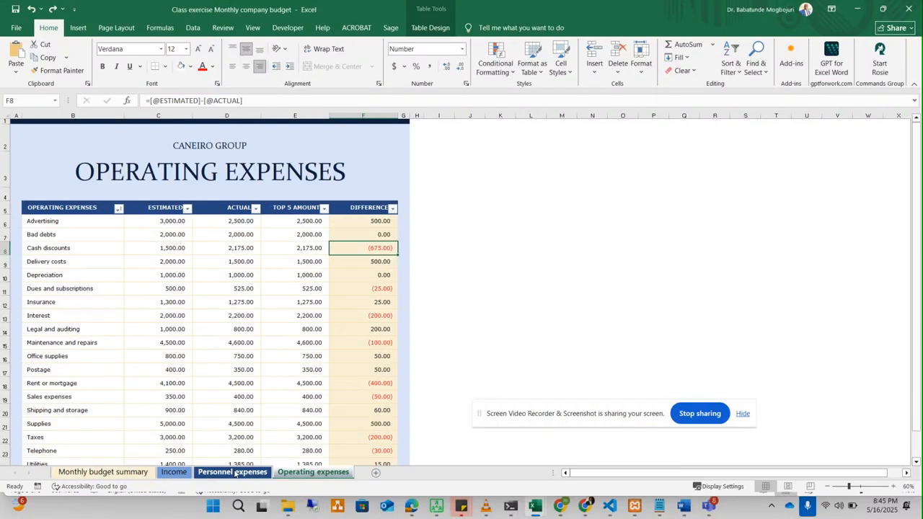
{"action": "left_click", "coordinate": [235, 473]}
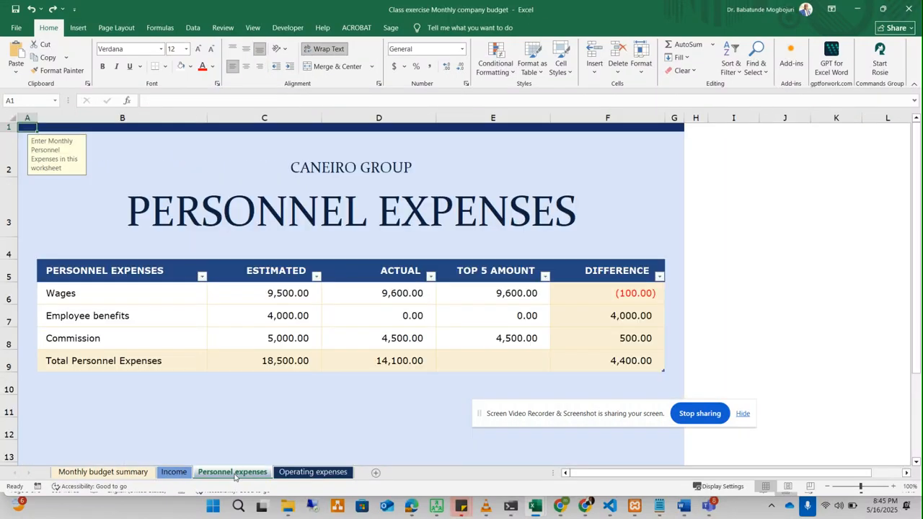
Open the Monthly budget summary sheet and look through its budget totals and Budget Overview chart
{"action": "left_click", "coordinate": [172, 476]}
{"action": "left_click", "coordinate": [130, 472]}
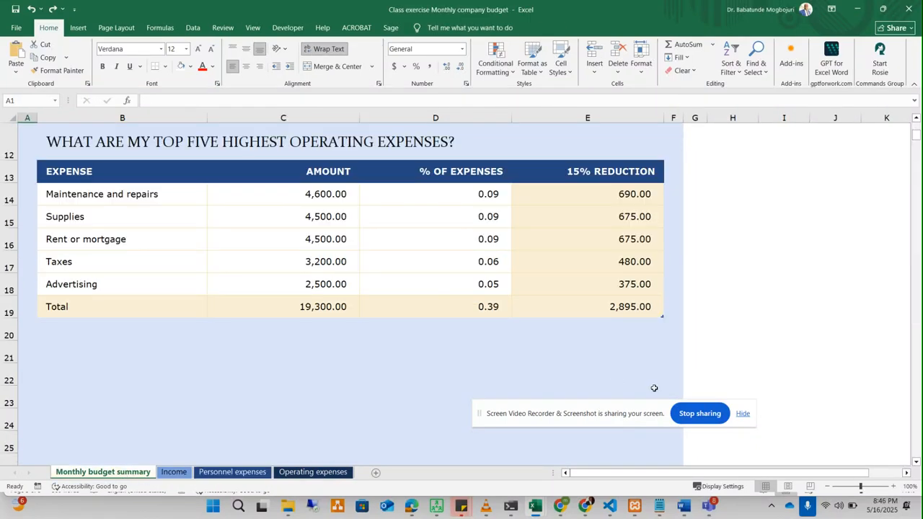
{"action": "left_click_drag", "start_coordinate": [916, 135], "coordinate": [917, 129]}
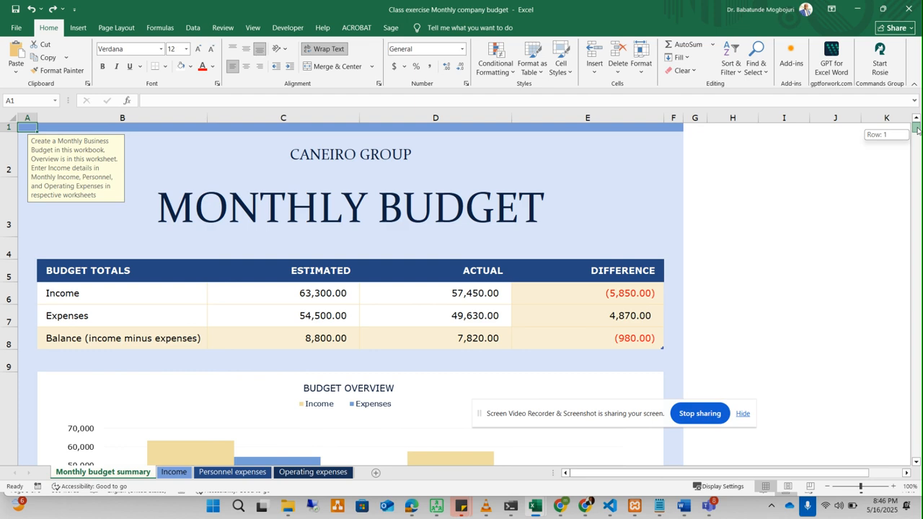
{"action": "left_click_drag", "start_coordinate": [916, 128], "coordinate": [917, 135]}
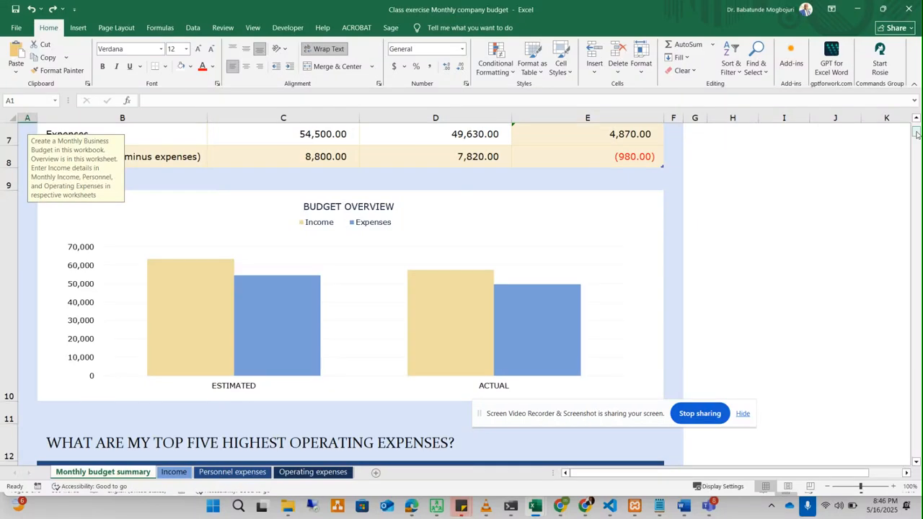
{"action": "left_click_drag", "start_coordinate": [913, 132], "coordinate": [914, 125]}
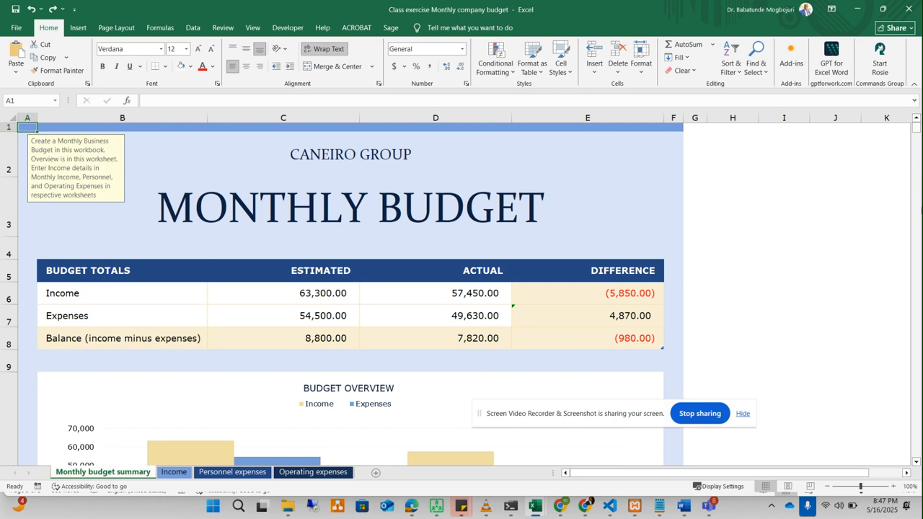
Open the Personnel expenses sheet and examine the actual Wages entry and the total Difference formula
{"action": "left_click", "coordinate": [255, 472]}
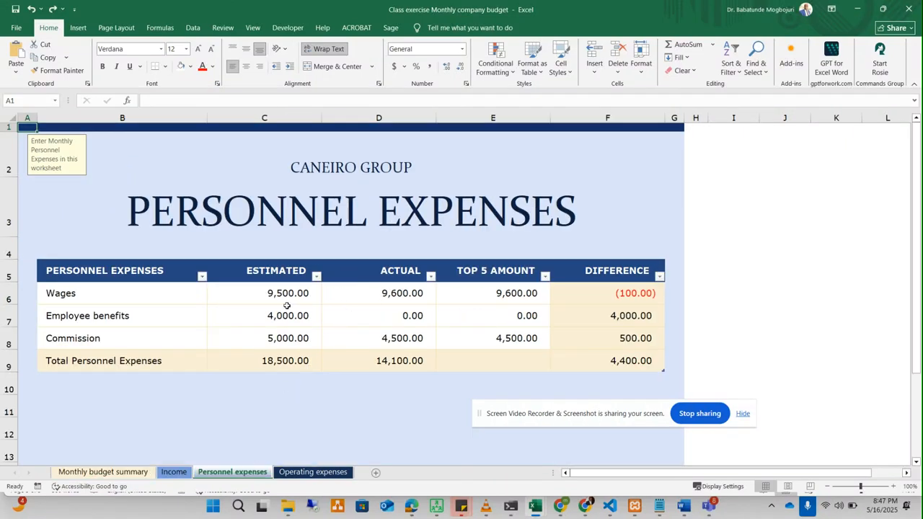
{"action": "left_click", "coordinate": [382, 297]}
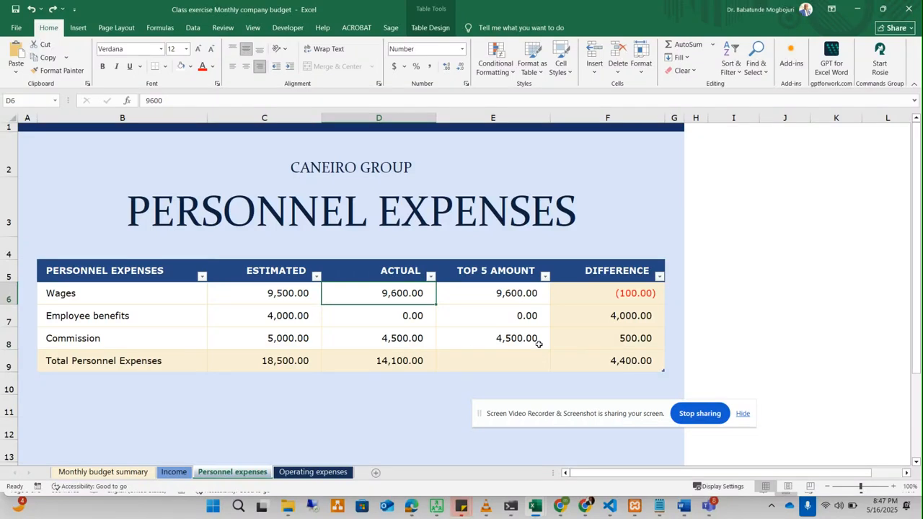
{"action": "left_click", "coordinate": [620, 362]}
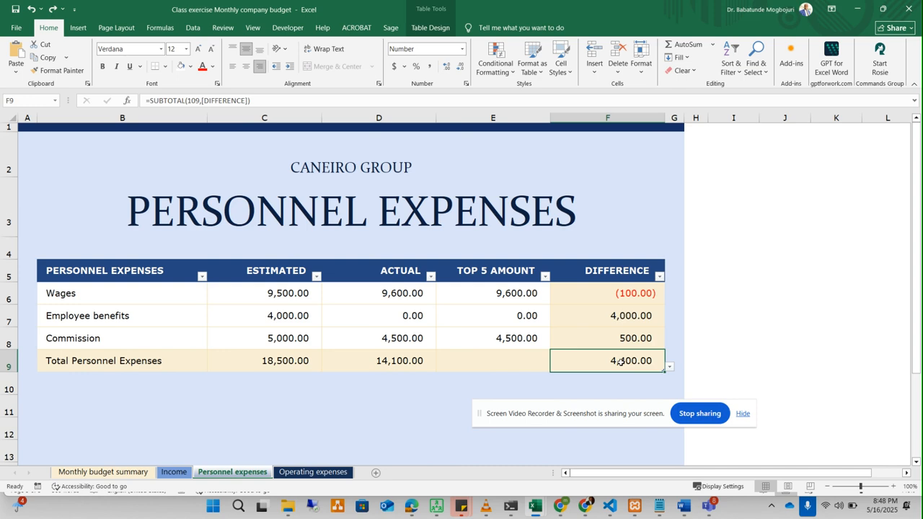
Bring up the data tools and compare the Top 5 Amount formulas for Employee benefits and Wages with their actual entries
{"action": "left_click", "coordinate": [190, 29]}
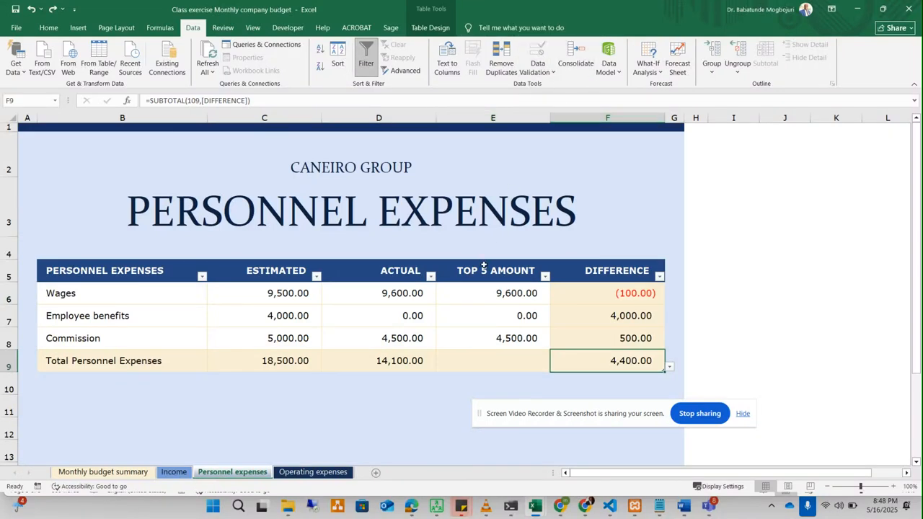
{"action": "left_click", "coordinate": [487, 310]}
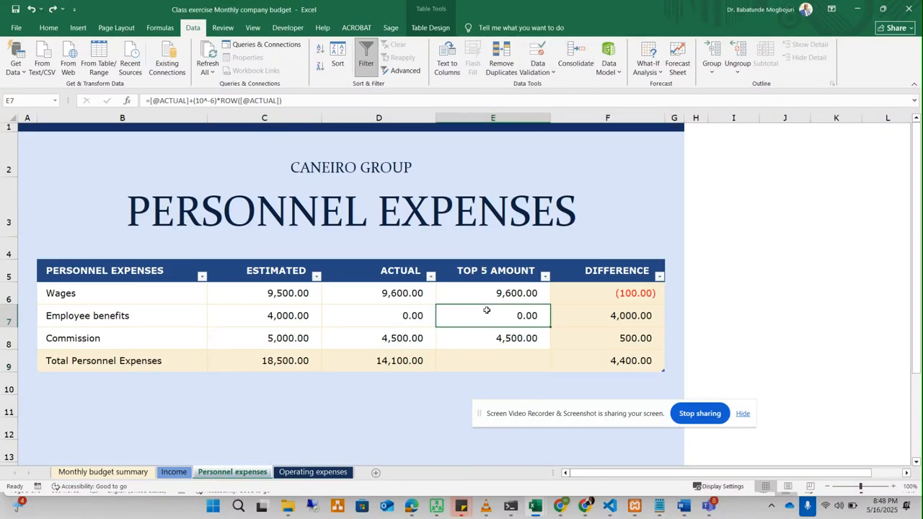
{"action": "left_click", "coordinate": [378, 309]}
{"action": "left_click", "coordinate": [370, 290]}
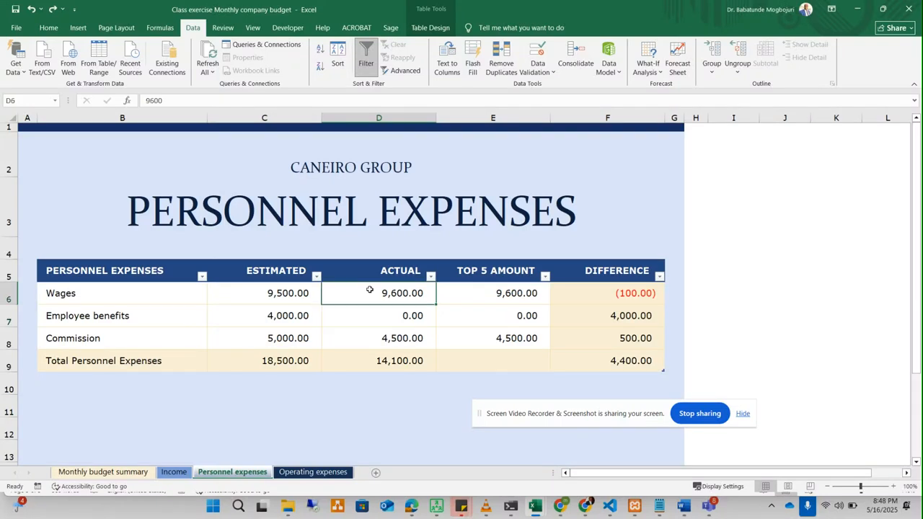
{"action": "left_click", "coordinate": [475, 289]}
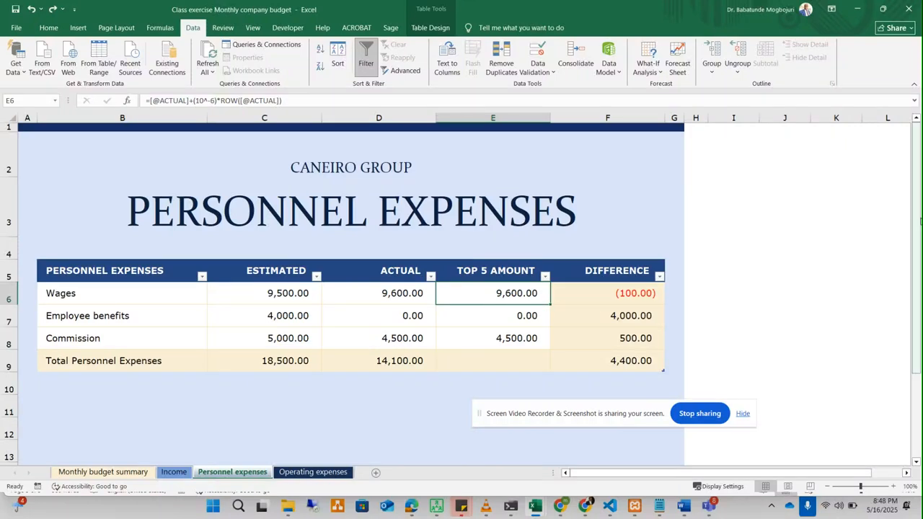
{"action": "left_click_drag", "start_coordinate": [917, 205], "coordinate": [921, 295]}
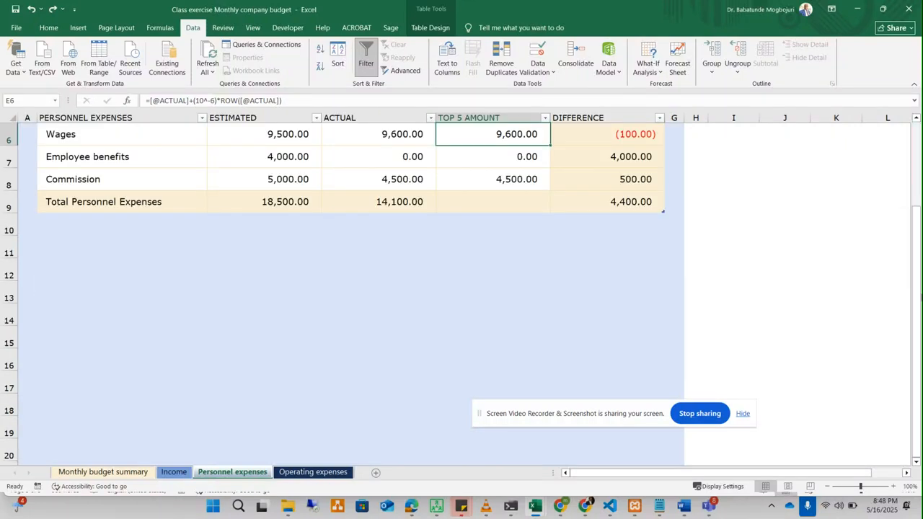
Examine the Advertising Top 5 Amount formula and the rows down to the total in Operating expenses, and return to the Personnel expenses table
{"action": "left_click", "coordinate": [310, 472]}
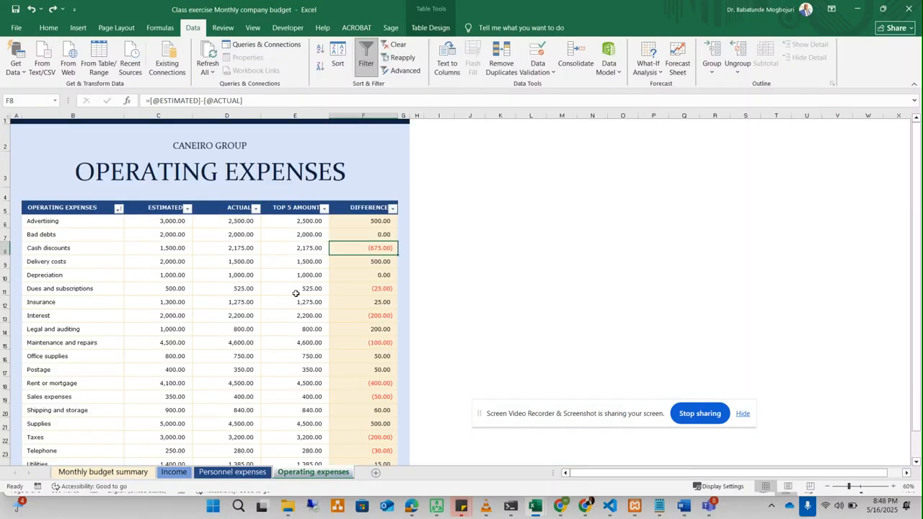
{"action": "left_click", "coordinate": [302, 220]}
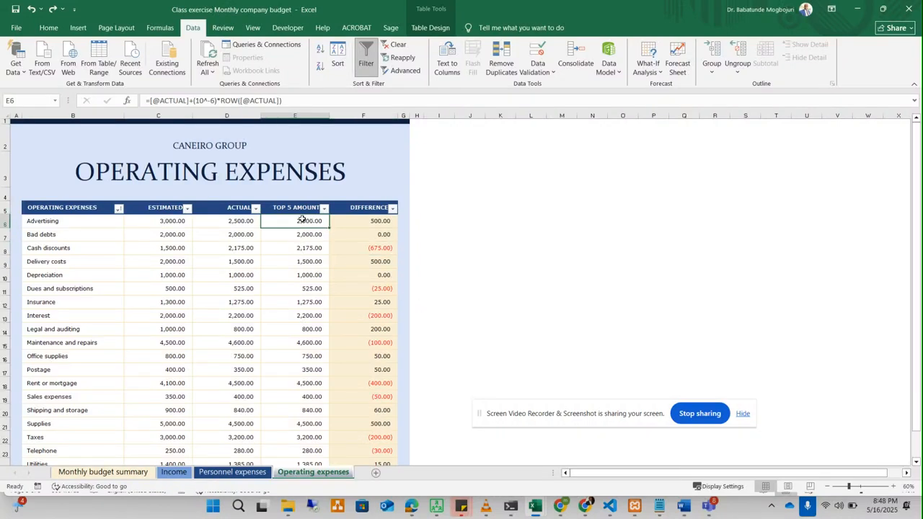
{"action": "double_click", "coordinate": [302, 219]}
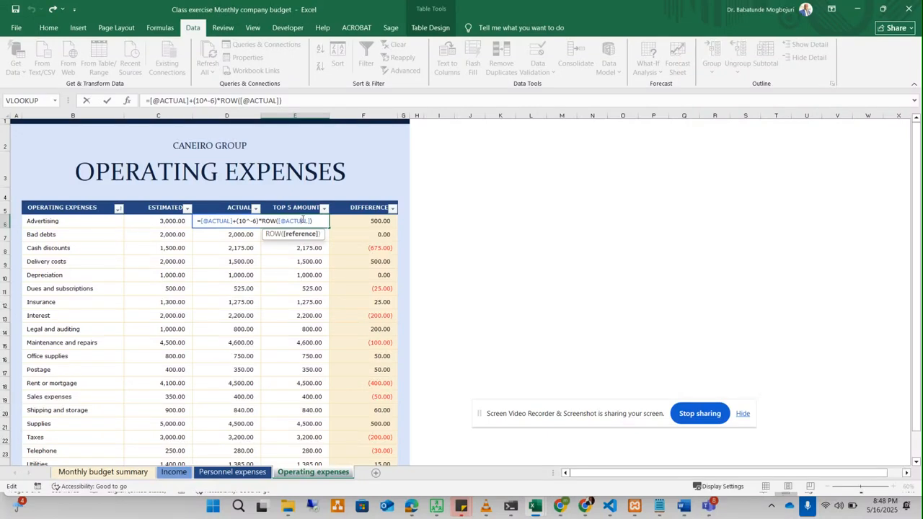
{"action": "key", "text": "Return"}
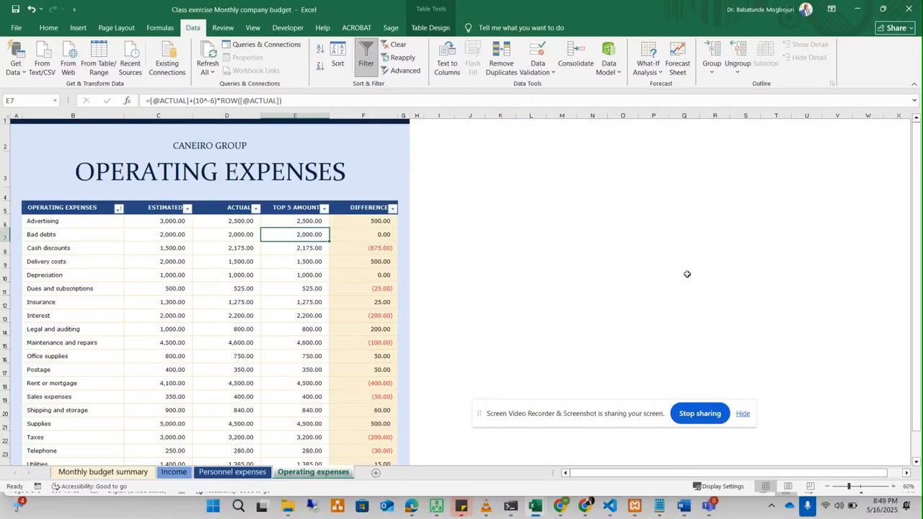
{"action": "left_click_drag", "start_coordinate": [913, 258], "coordinate": [912, 273]}
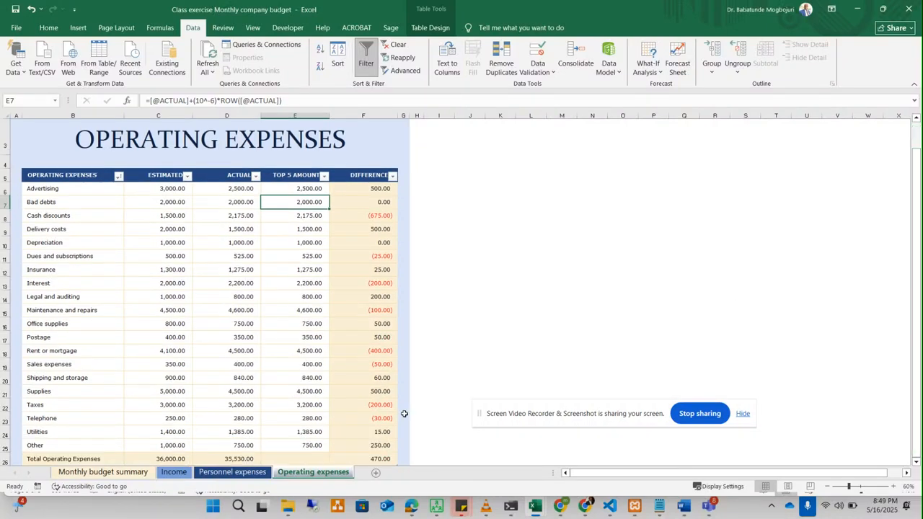
{"action": "left_click", "coordinate": [256, 473]}
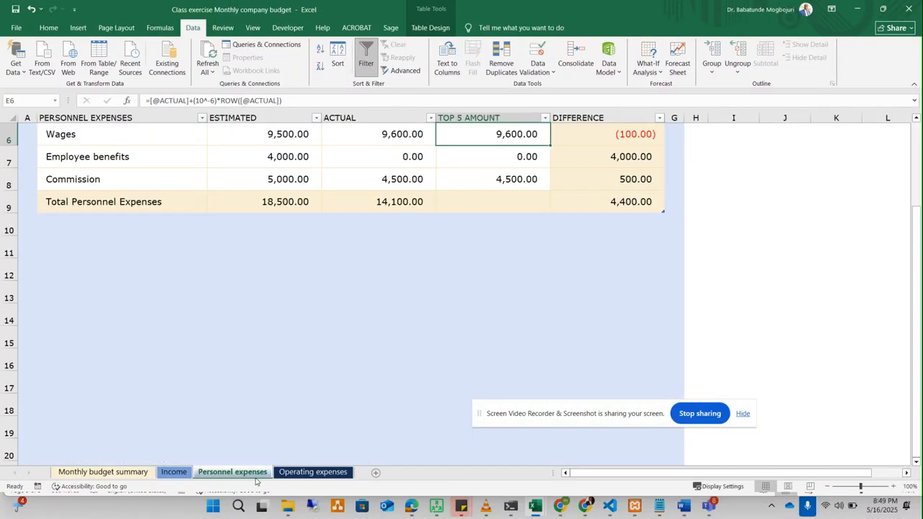
{"action": "left_click", "coordinate": [918, 202]}
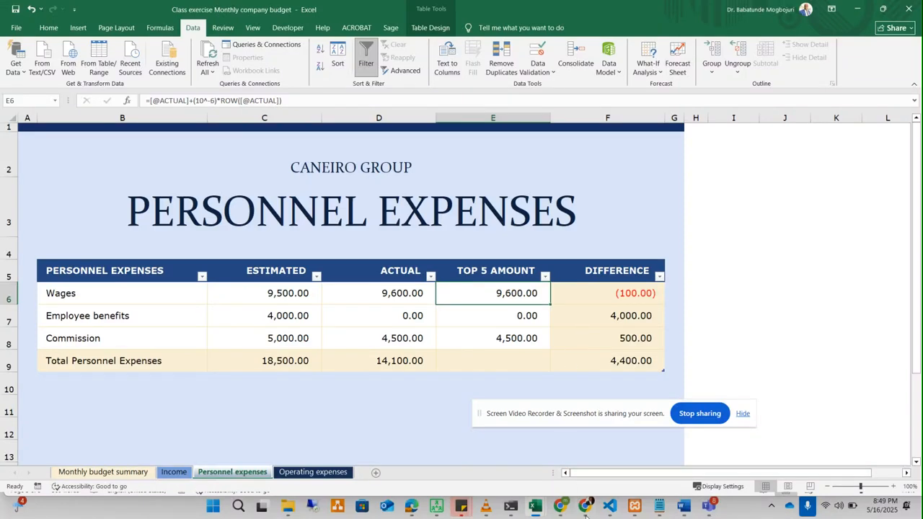
Switch to the New Tab window in Chrome and search Google for "ms excel online"
{"action": "mouse_move", "coordinate": [585, 513]}
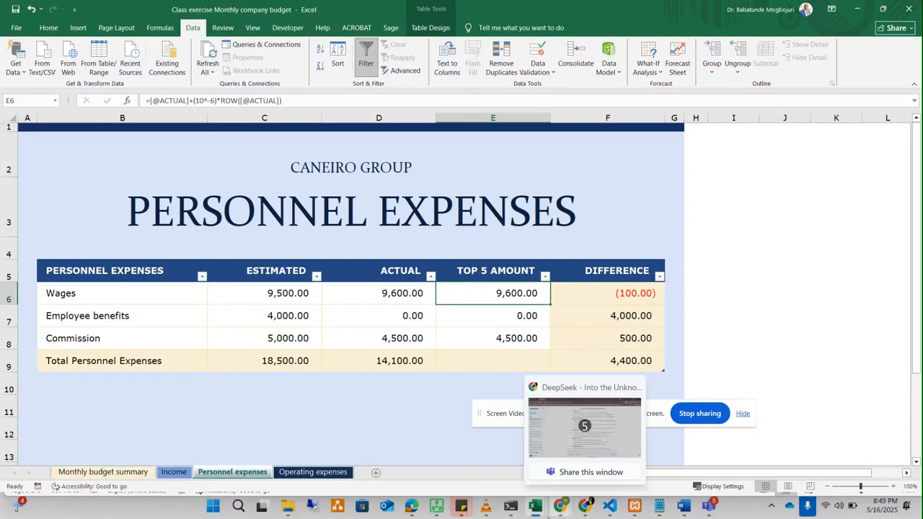
{"action": "mouse_move", "coordinate": [559, 507]}
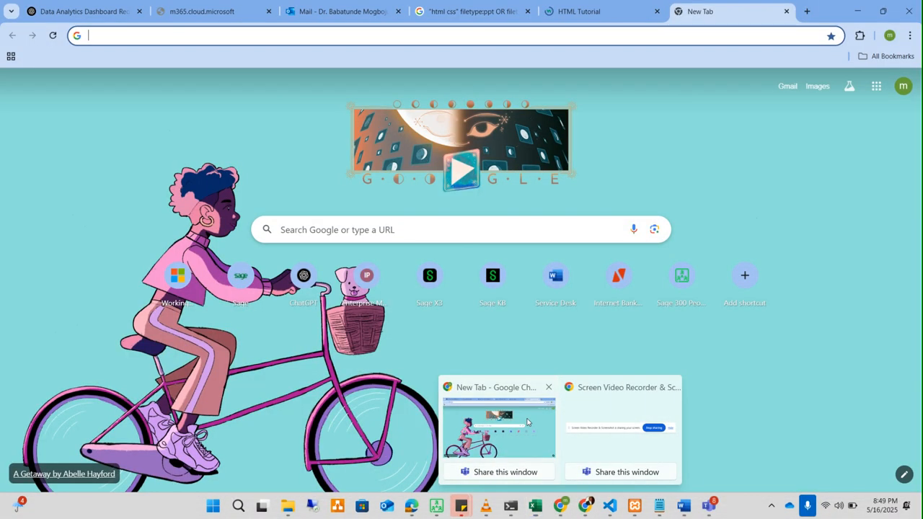
{"action": "left_click", "coordinate": [529, 422]}
{"action": "left_click", "coordinate": [356, 37]}
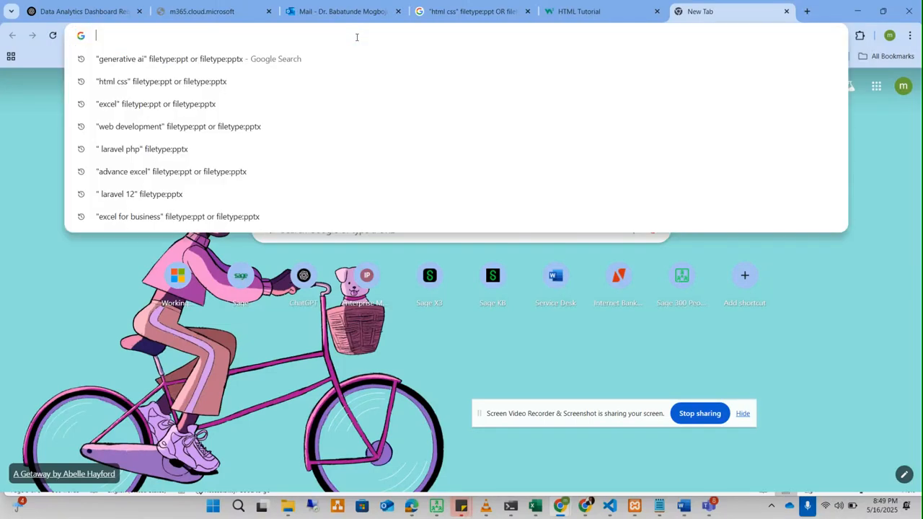
{"action": "type", "text": "ms e"}
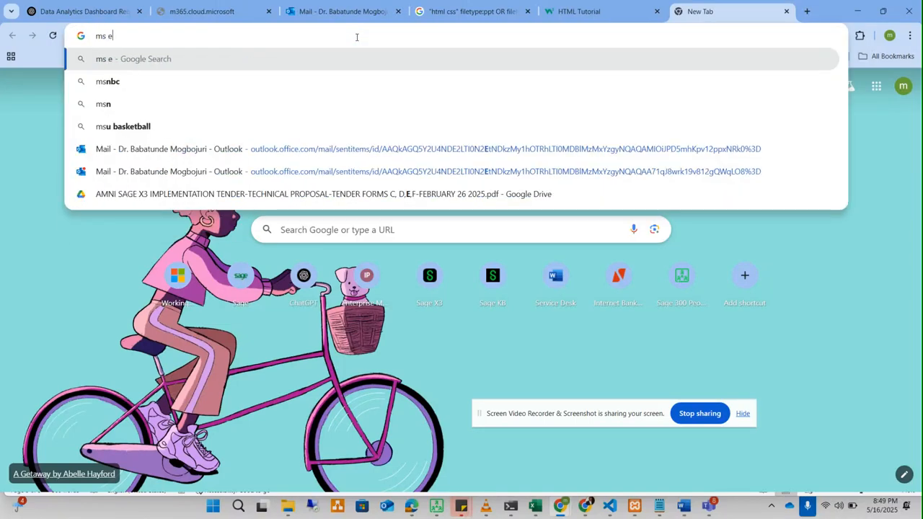
{"action": "type", "text": "xce"}
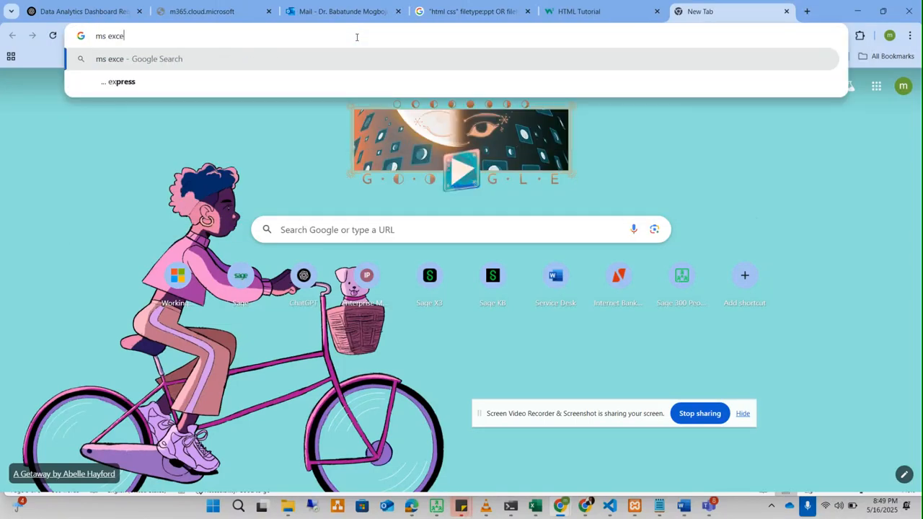
{"action": "type", "text": "l o"}
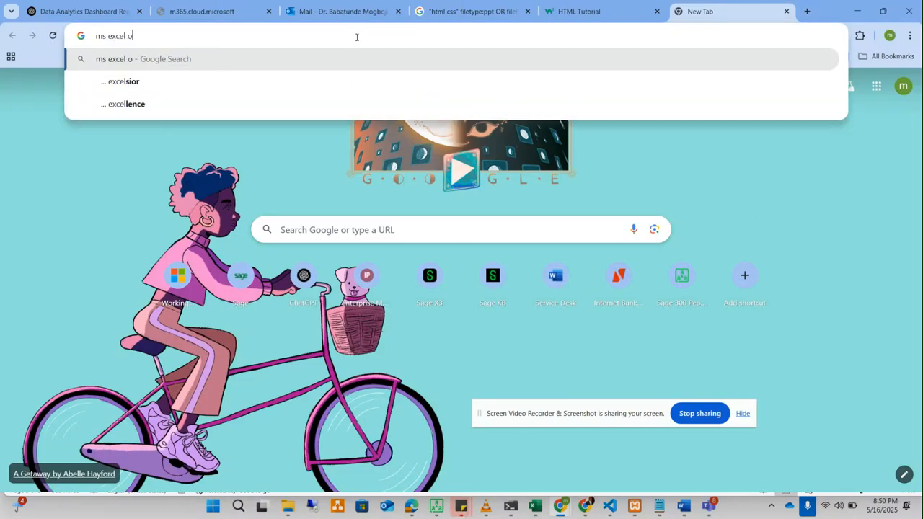
{"action": "type", "text": "nline"}
{"action": "key", "text": "Return"}
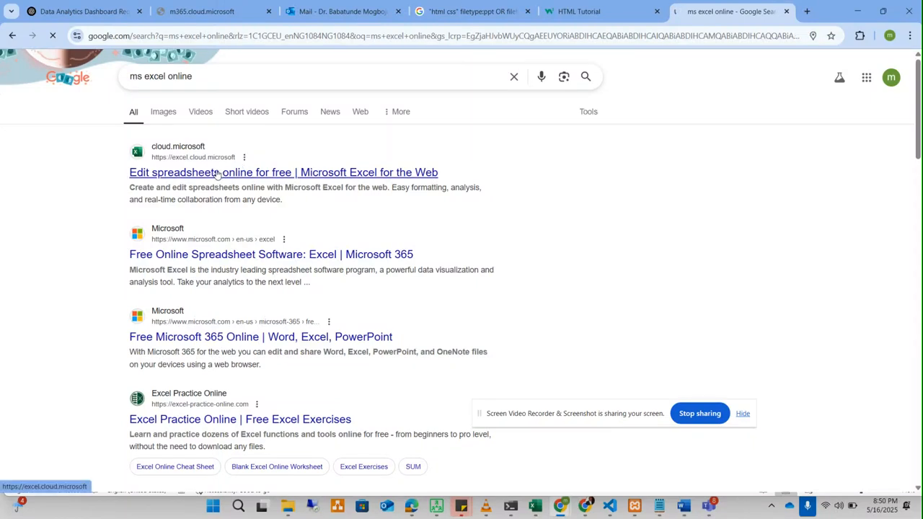
Open the Microsoft Excel for the Web search result and return to the monthly company budget workbook in desktop Excel
{"action": "left_click", "coordinate": [216, 174]}
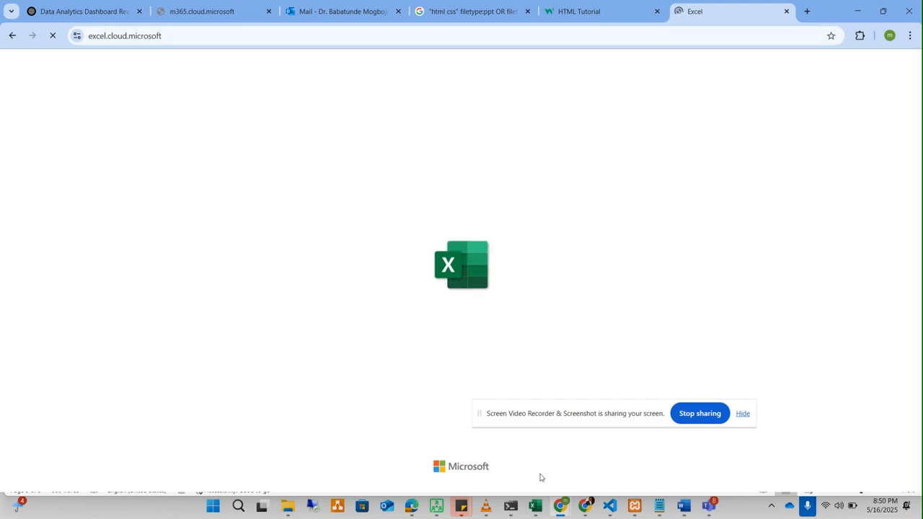
{"action": "left_click", "coordinate": [537, 498]}
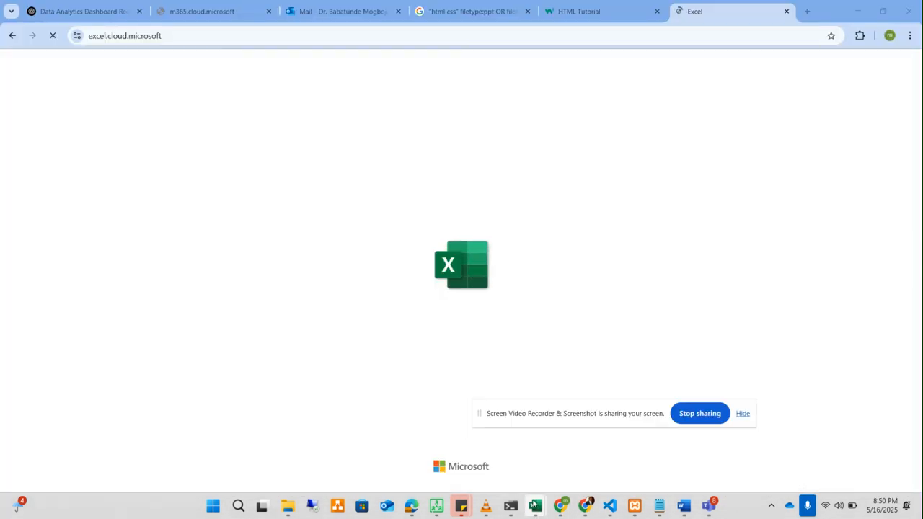
{"action": "mouse_move", "coordinate": [534, 506]}
{"action": "left_click", "coordinate": [857, 11]}
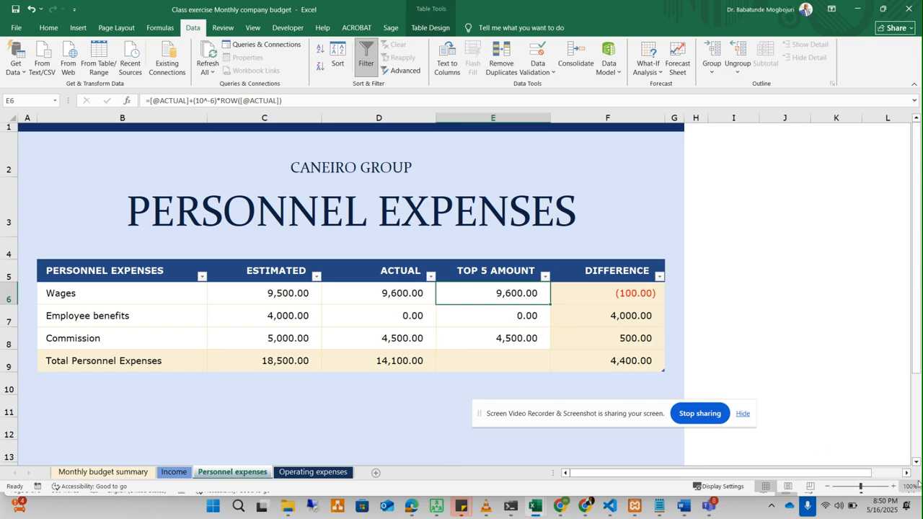
Reduce the Personnel expenses sheet's zoom to 70%
{"action": "left_click", "coordinate": [827, 488]}
{"action": "left_click", "coordinate": [827, 487]}
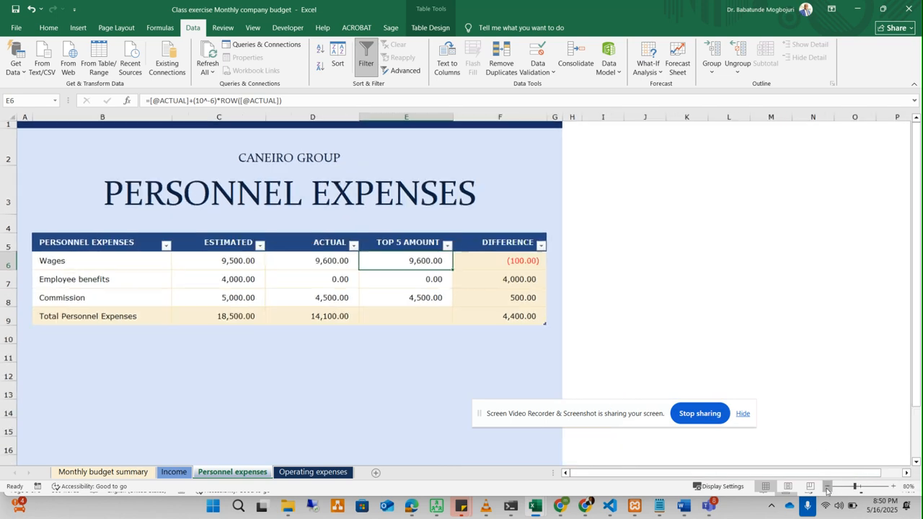
{"action": "left_click", "coordinate": [827, 487]}
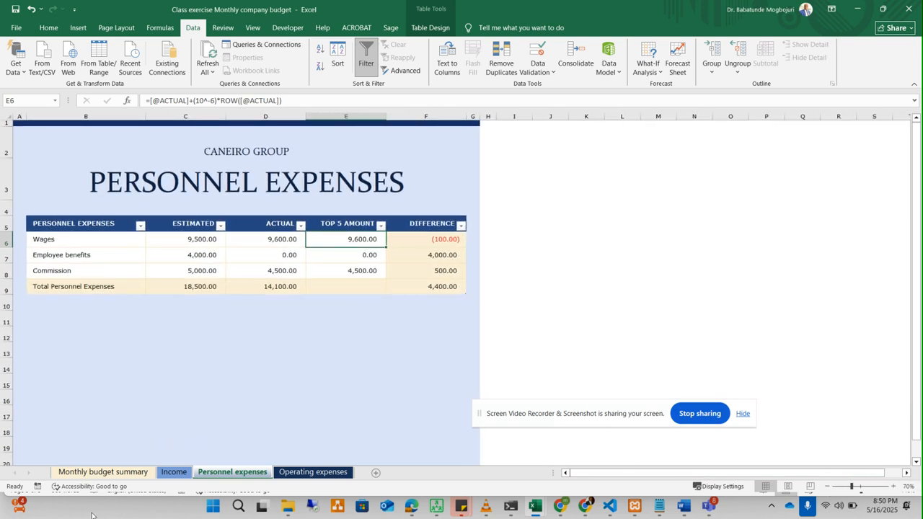
Open the Monthly budget summary sheet, reduce its zoom to 50%, and select empty cell H5 to dismiss the note over the title
{"action": "left_click", "coordinate": [80, 473]}
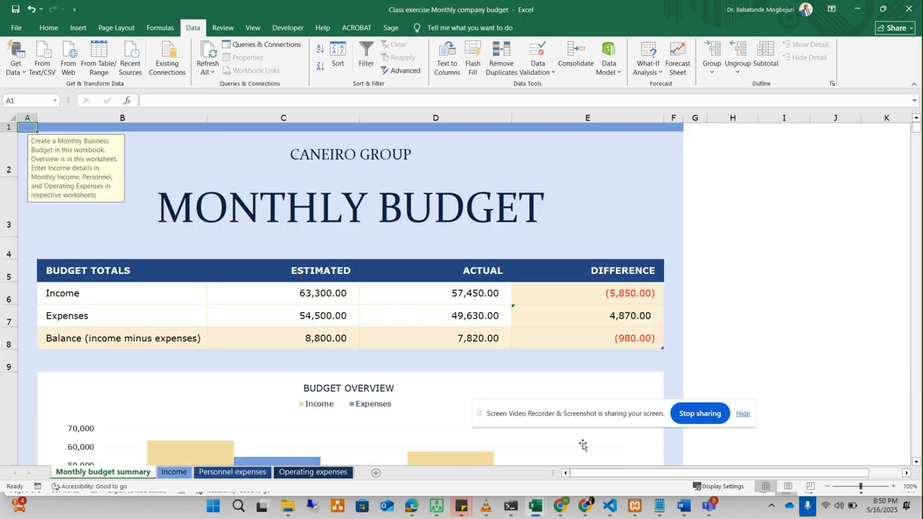
{"action": "left_click", "coordinate": [827, 488]}
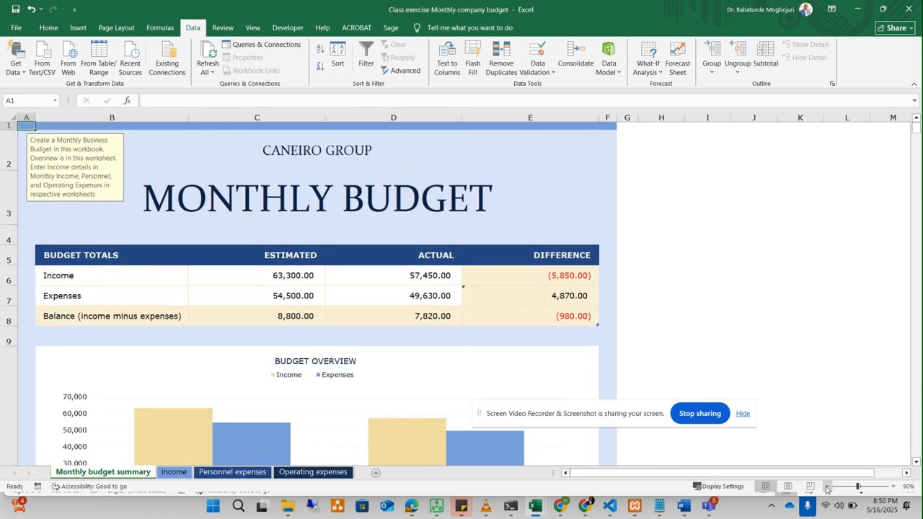
{"action": "left_click", "coordinate": [827, 487]}
{"action": "left_click", "coordinate": [826, 487]}
{"action": "left_click", "coordinate": [827, 488]}
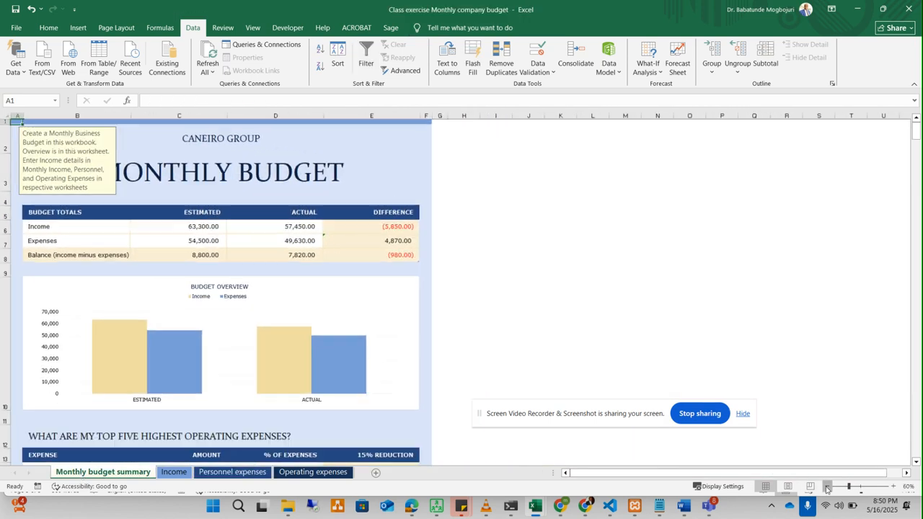
{"action": "left_click", "coordinate": [136, 143]}
{"action": "left_click", "coordinate": [437, 204]}
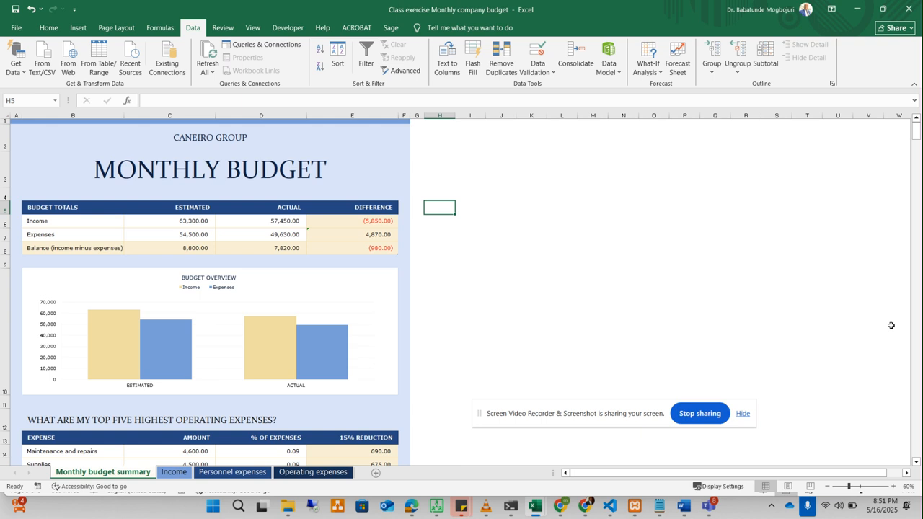
{"action": "left_click", "coordinate": [827, 486]}
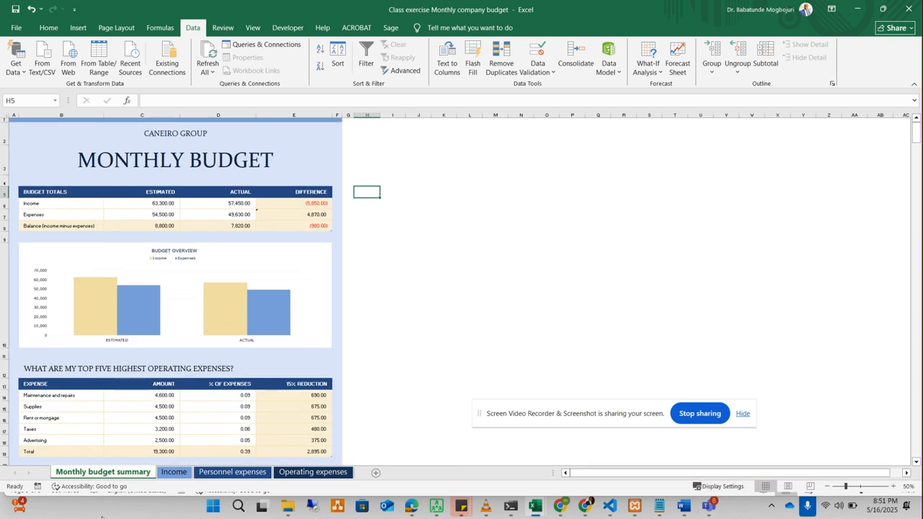
Open Snipping Tool, capture the Monthly budget summary from its title down to the top five expenses total, and copy the snip
{"action": "left_click", "coordinate": [216, 510]}
{"action": "type", "text": "sn"}
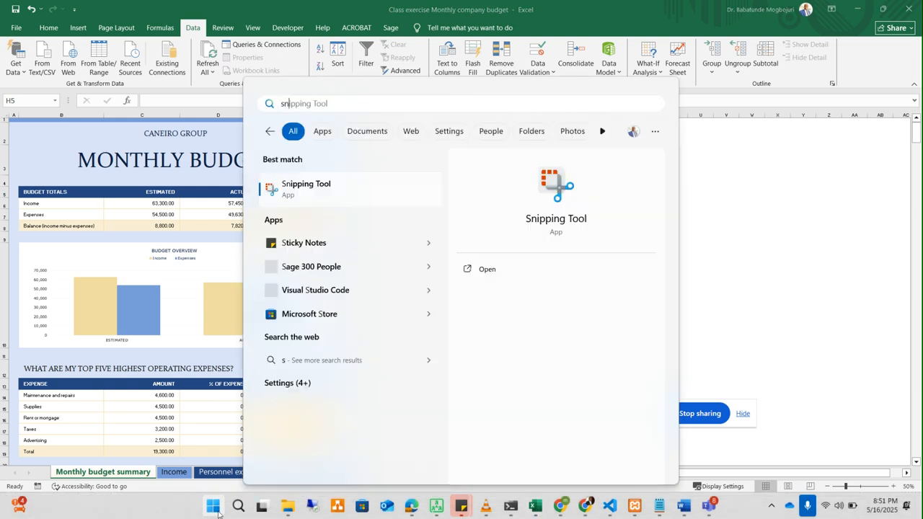
{"action": "type", "text": "i"}
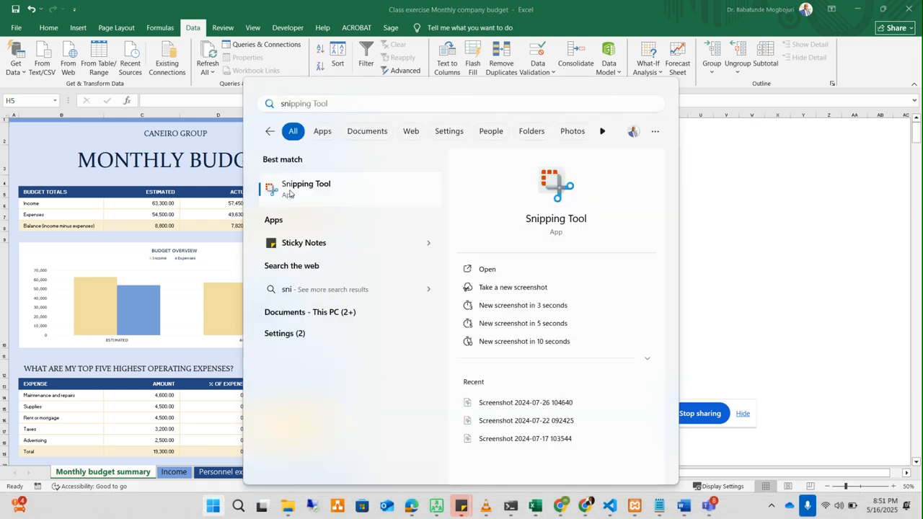
{"action": "left_click", "coordinate": [289, 189]}
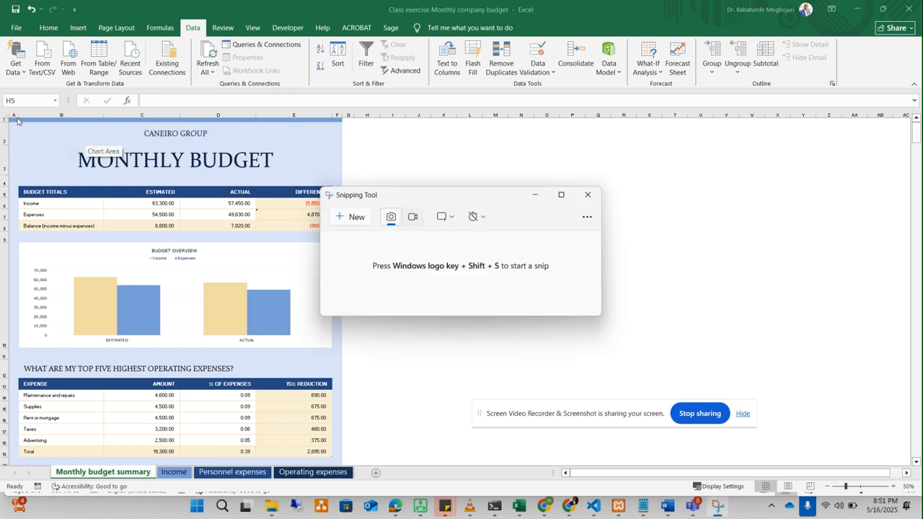
{"action": "left_click", "coordinate": [342, 218]}
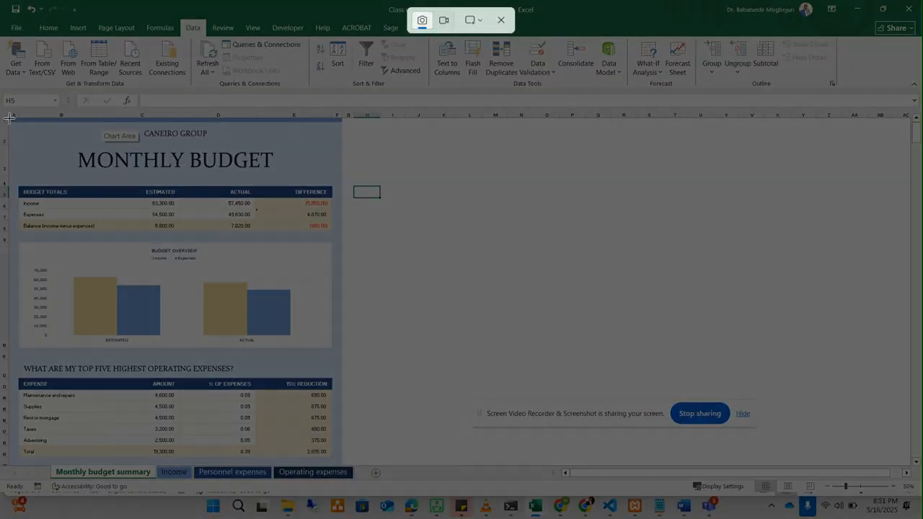
{"action": "left_click_drag", "start_coordinate": [9, 118], "coordinate": [341, 469]}
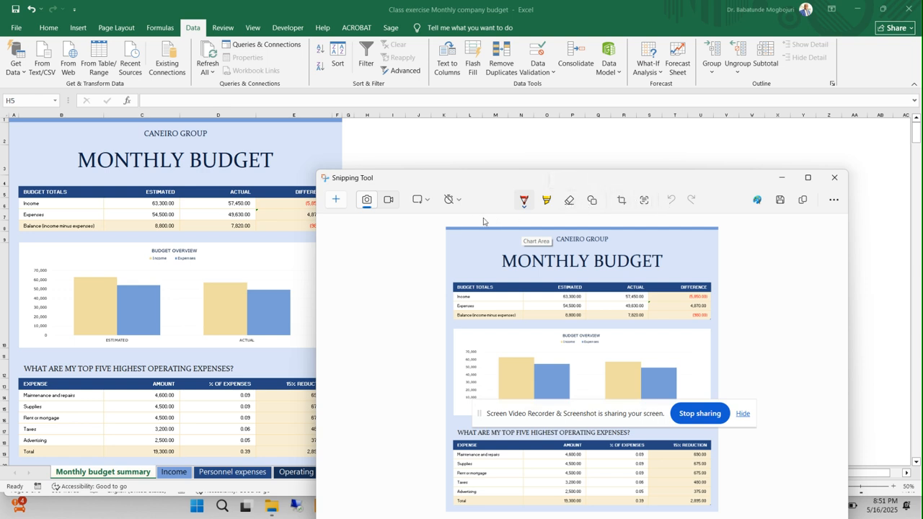
{"action": "left_click_drag", "start_coordinate": [537, 183], "coordinate": [455, 122]}
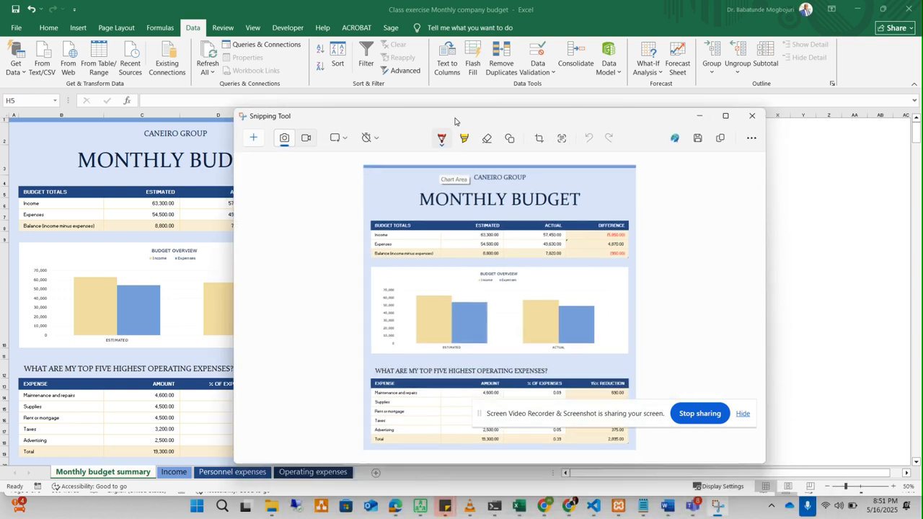
{"action": "left_click", "coordinate": [720, 138]}
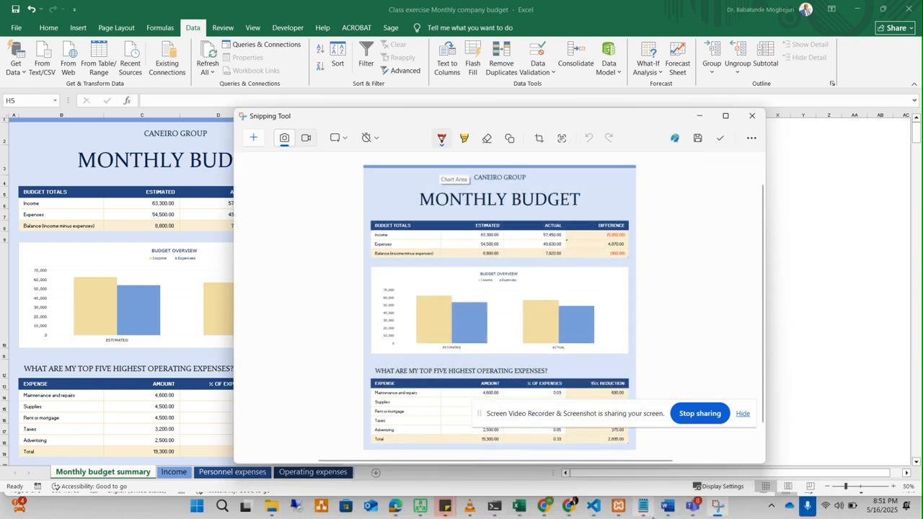
Minimize Snipping Tool and switch to the Document5 window in Word
{"action": "left_click", "coordinate": [664, 515]}
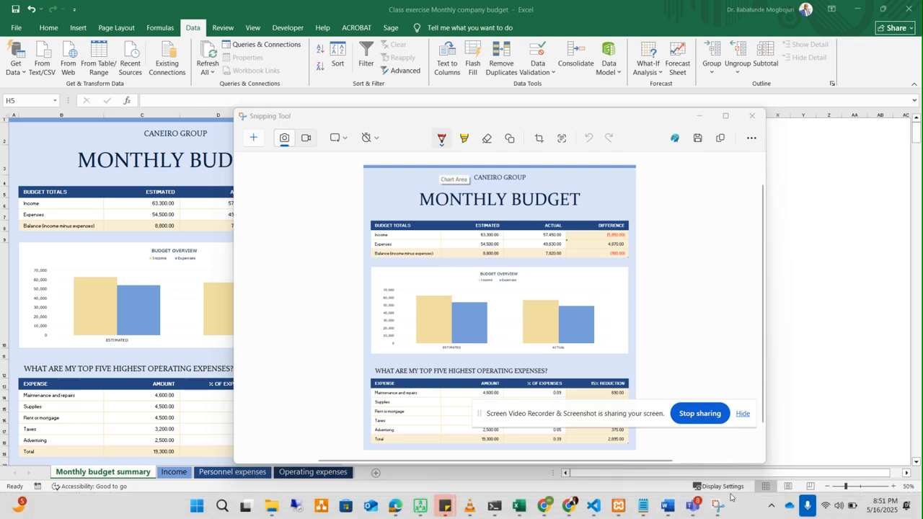
{"action": "mouse_move", "coordinate": [672, 509]}
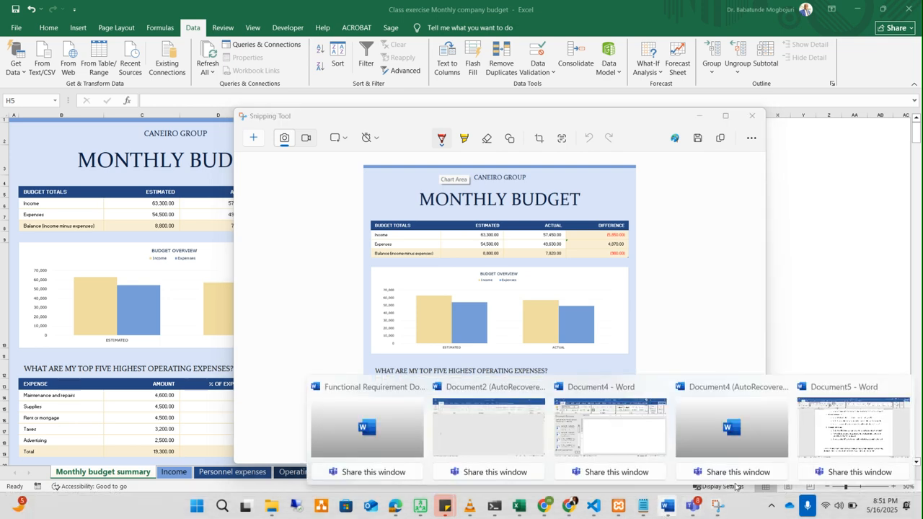
{"action": "left_click", "coordinate": [825, 448]}
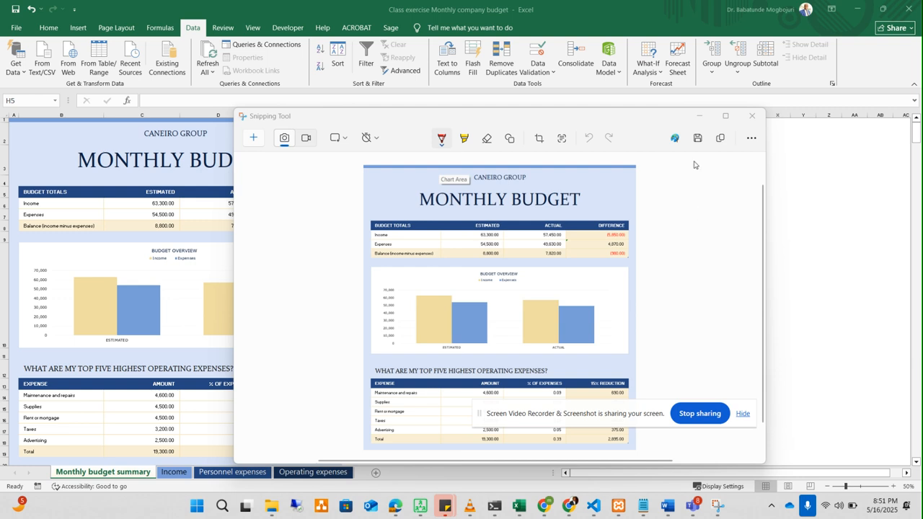
{"action": "left_click", "coordinate": [699, 115]}
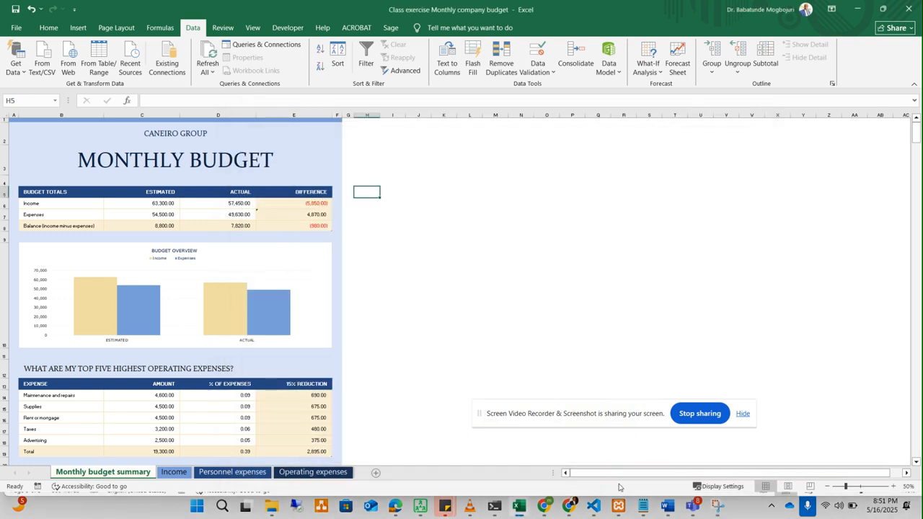
{"action": "mouse_move", "coordinate": [666, 505]}
{"action": "left_click", "coordinate": [850, 423]}
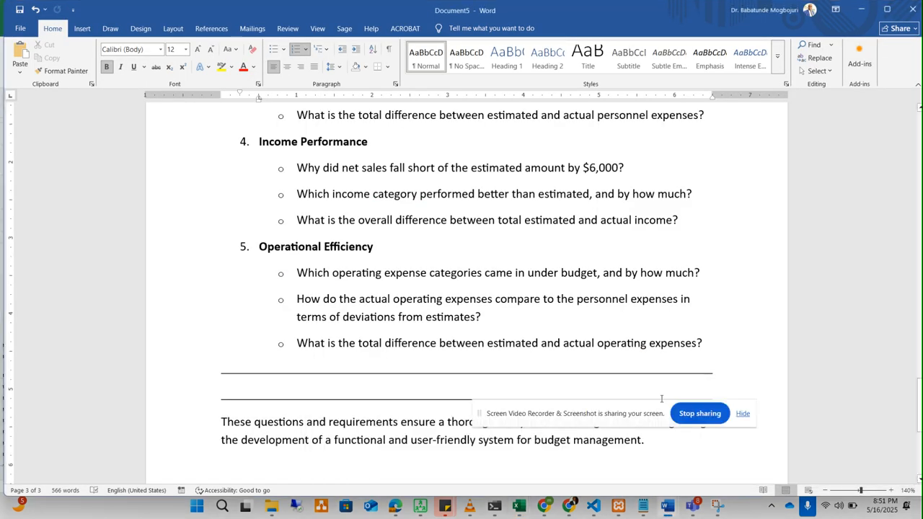
Add an empty paragraph after the first horizontal line below the Operational Efficiency questions and paste the budget summary snip there
{"action": "left_click", "coordinate": [334, 374]}
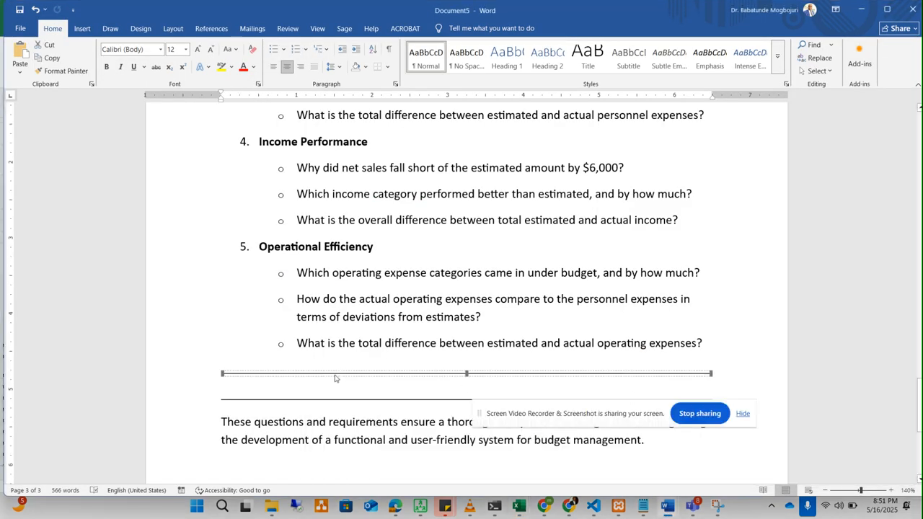
{"action": "left_click", "coordinate": [324, 398]}
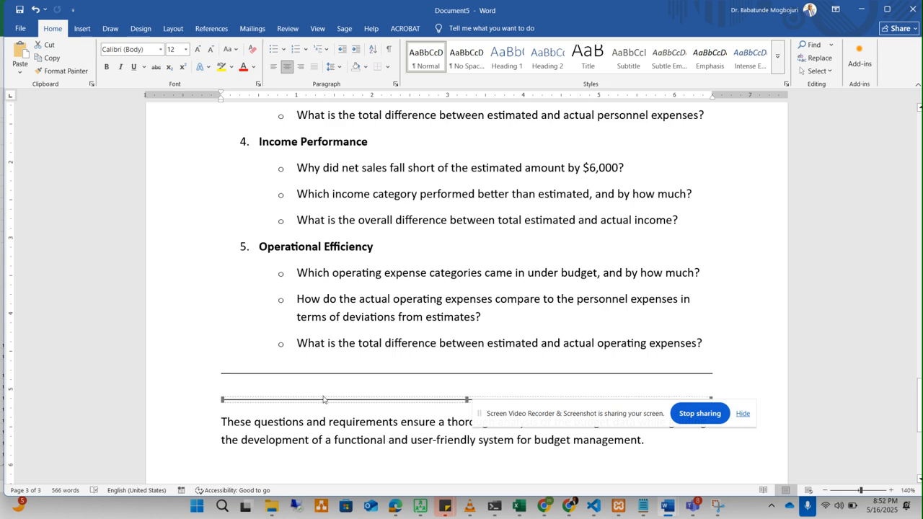
{"action": "left_click", "coordinate": [718, 377]}
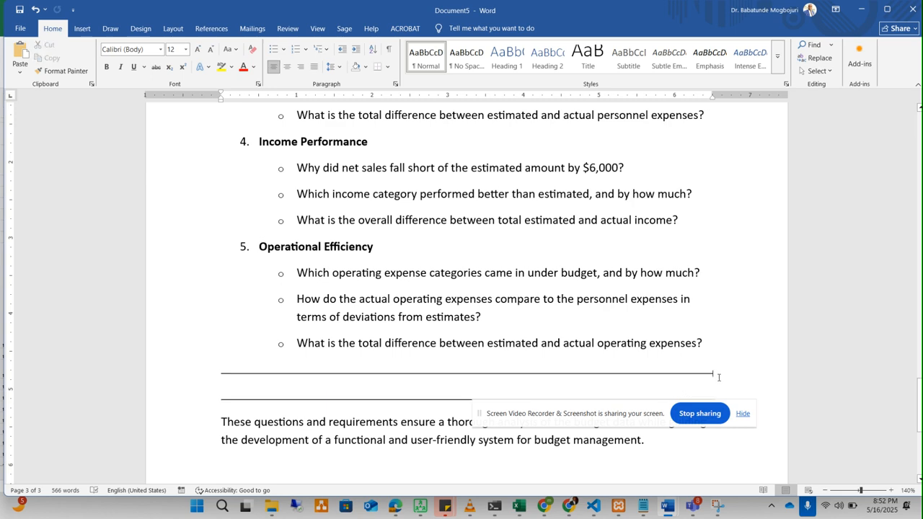
{"action": "key", "text": "Return"}
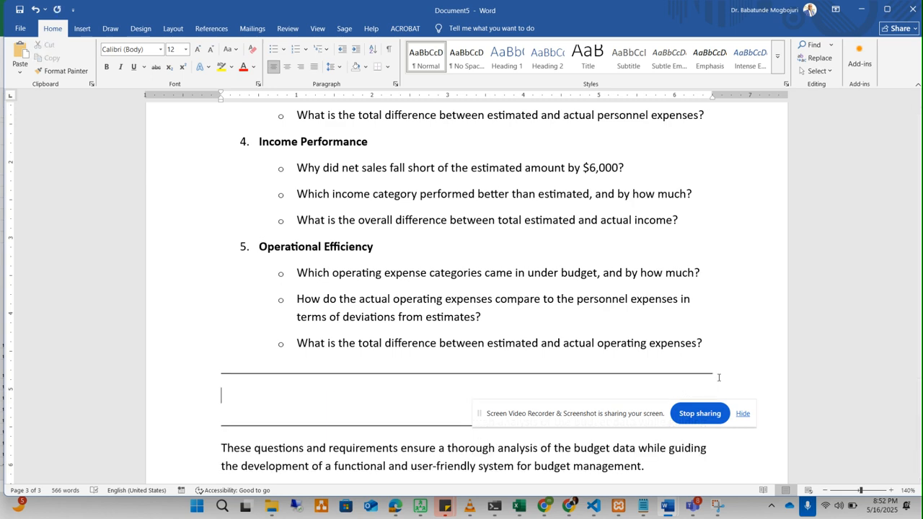
{"action": "key", "text": "ctrl+v"}
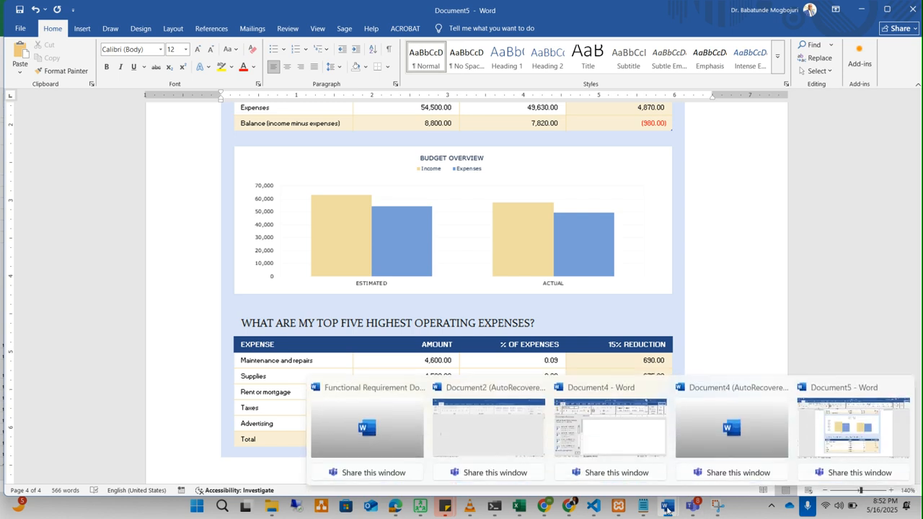
Switch back to the budget workbook in Excel, open the Income sheet at 67% zoom, and select an empty cell outside the table
{"action": "mouse_move", "coordinate": [543, 509]}
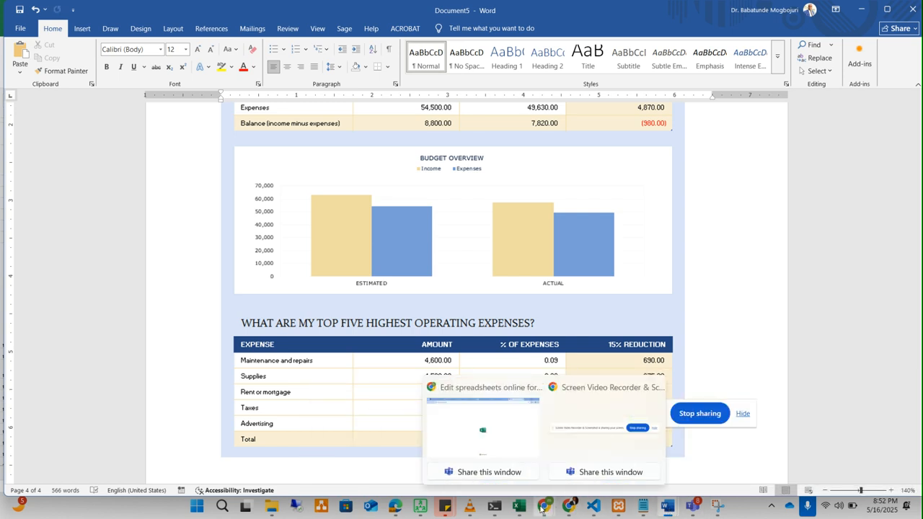
{"action": "mouse_move", "coordinate": [511, 459]}
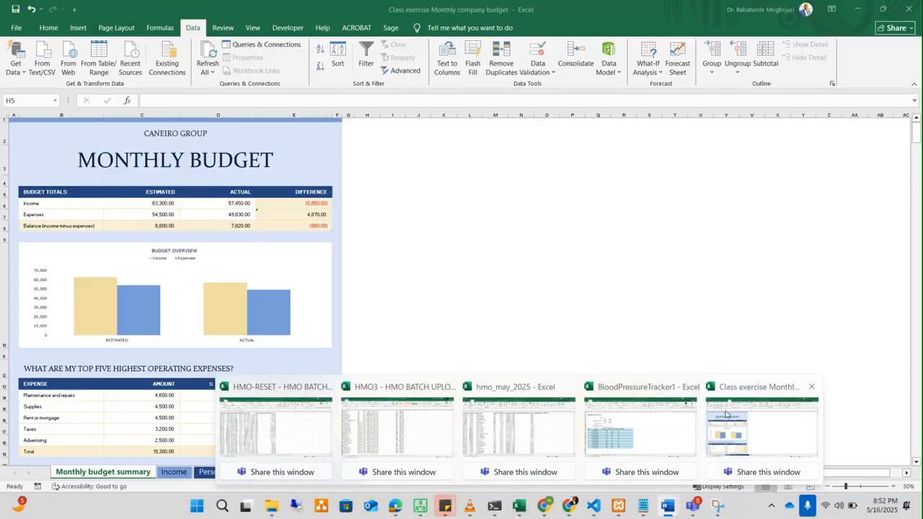
{"action": "left_click", "coordinate": [725, 415]}
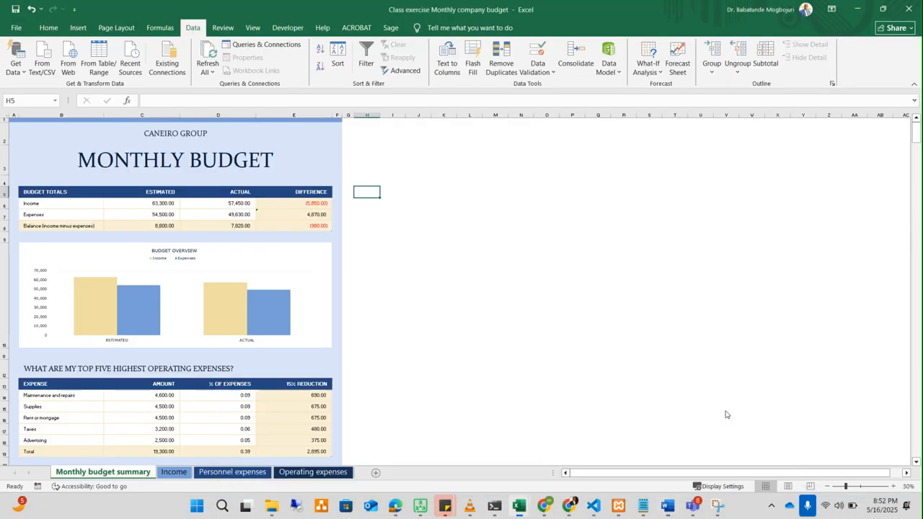
{"action": "left_click", "coordinate": [174, 473]}
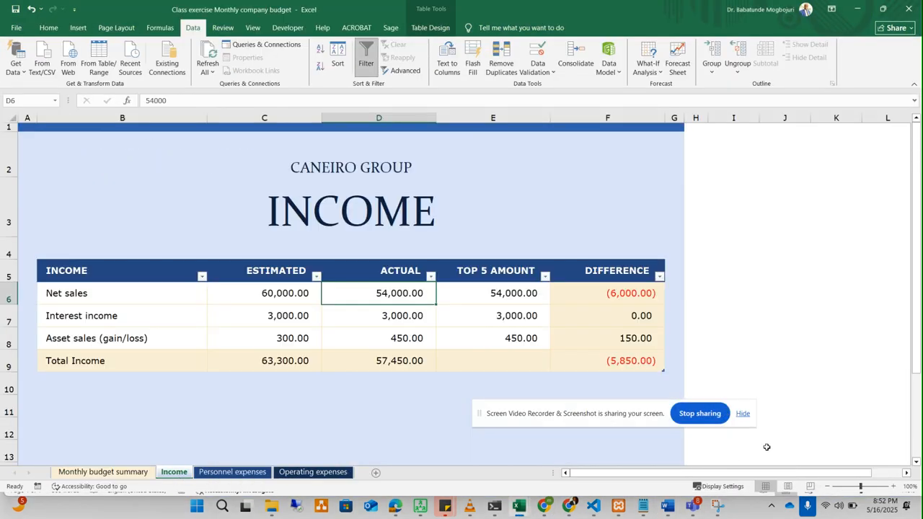
{"action": "left_click_drag", "start_coordinate": [860, 491], "coordinate": [851, 491]}
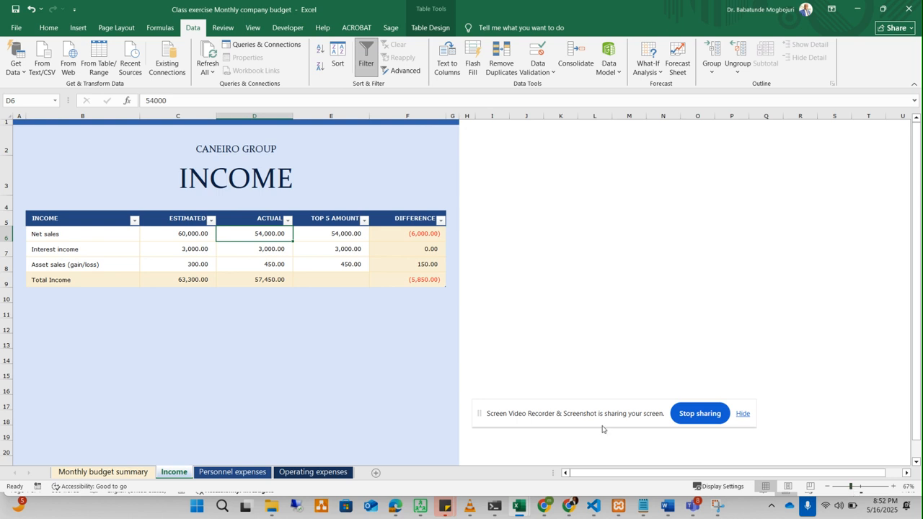
{"action": "left_click", "coordinate": [552, 367]}
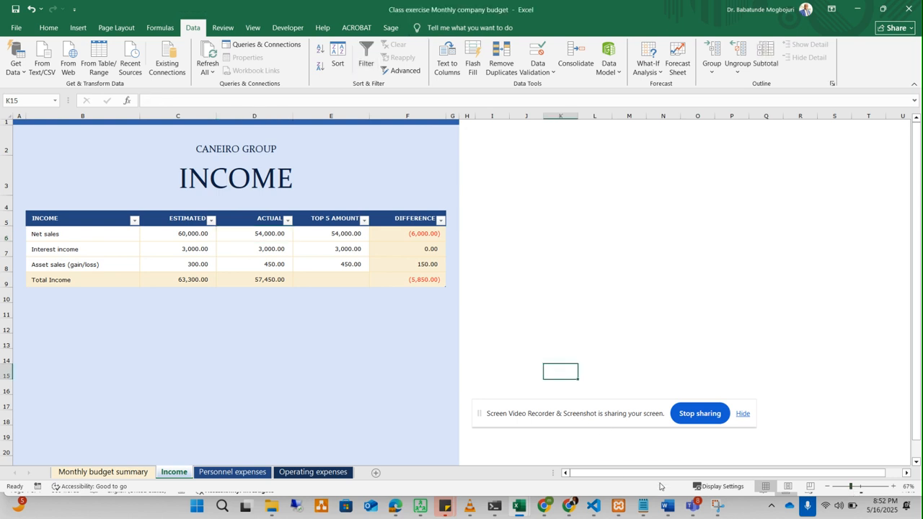
Open Snipping Tool, capture the Income sheet from its title down to the Total Income row, and copy the snip
{"action": "mouse_move", "coordinate": [717, 505]}
{"action": "left_click", "coordinate": [714, 436]}
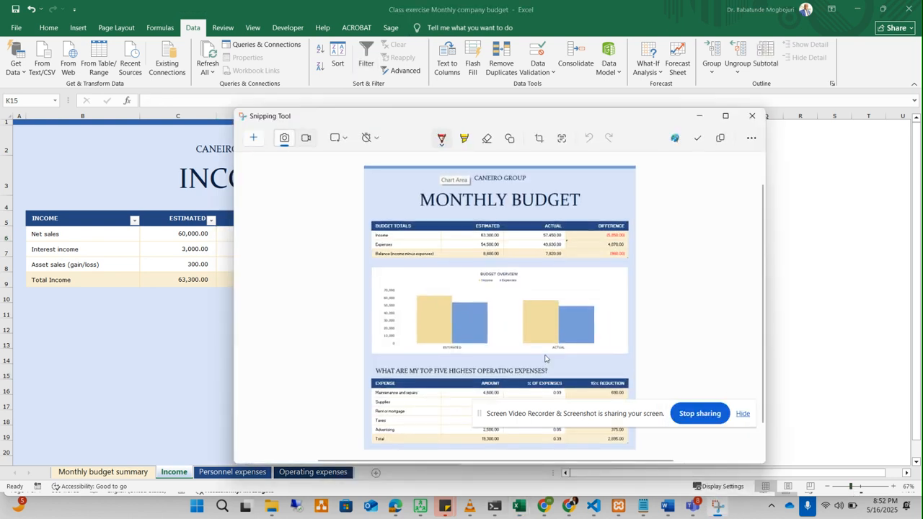
{"action": "left_click", "coordinate": [253, 138]}
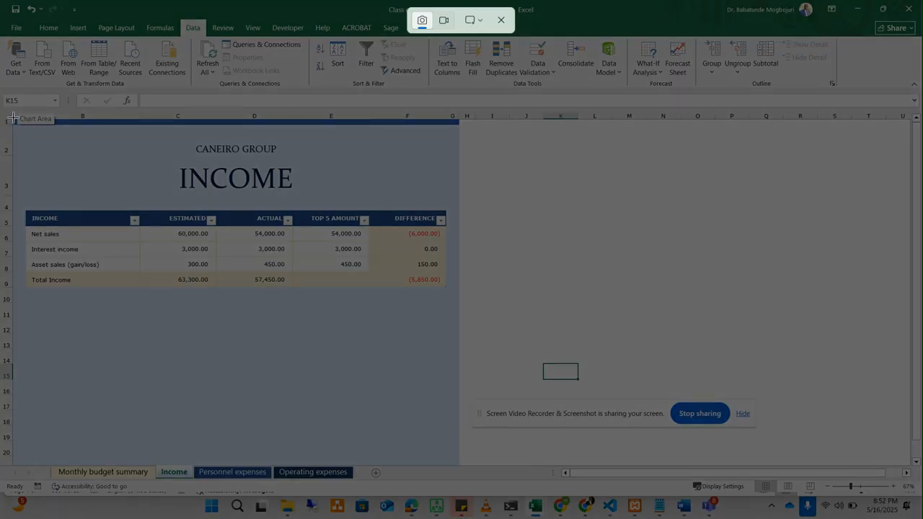
{"action": "left_click_drag", "start_coordinate": [13, 118], "coordinate": [459, 307]}
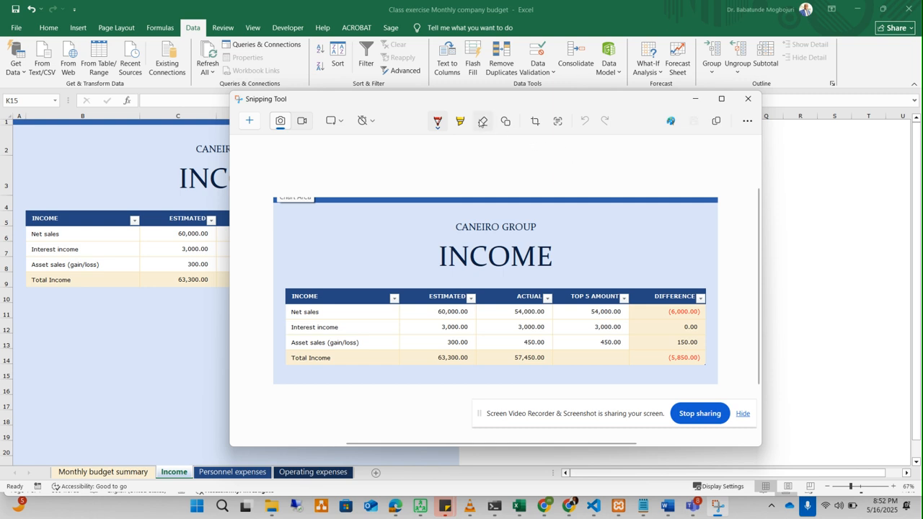
{"action": "left_click", "coordinate": [716, 126]}
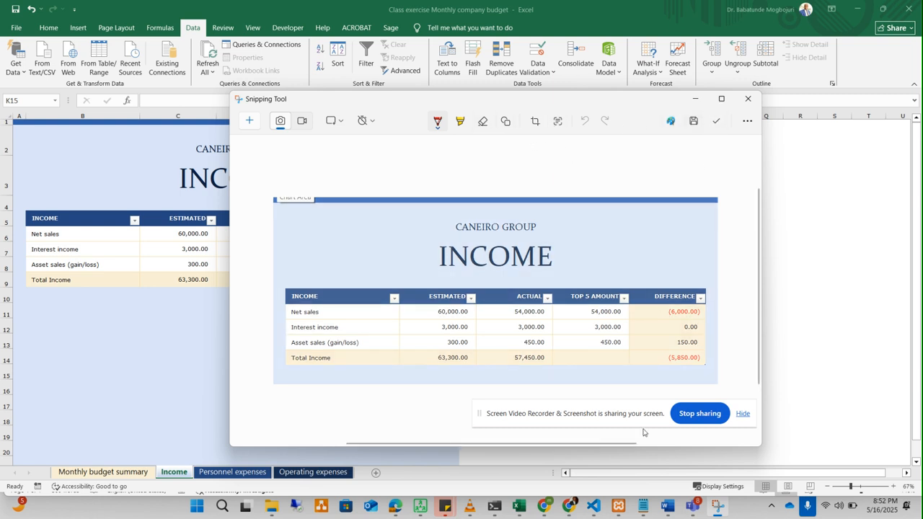
Switch to the Document5 window in Word, paste the Income snip below the budget summary picture, and start a new paragraph
{"action": "left_click", "coordinate": [669, 508]}
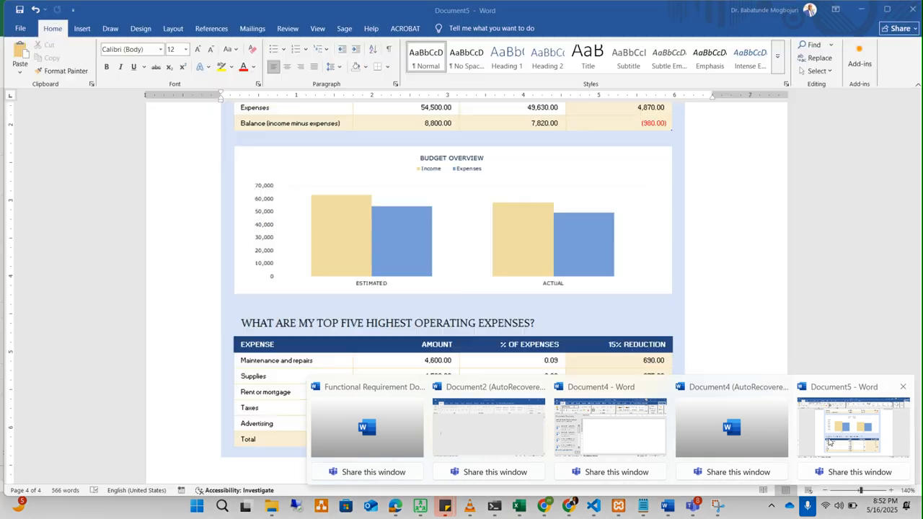
{"action": "left_click", "coordinate": [652, 431]}
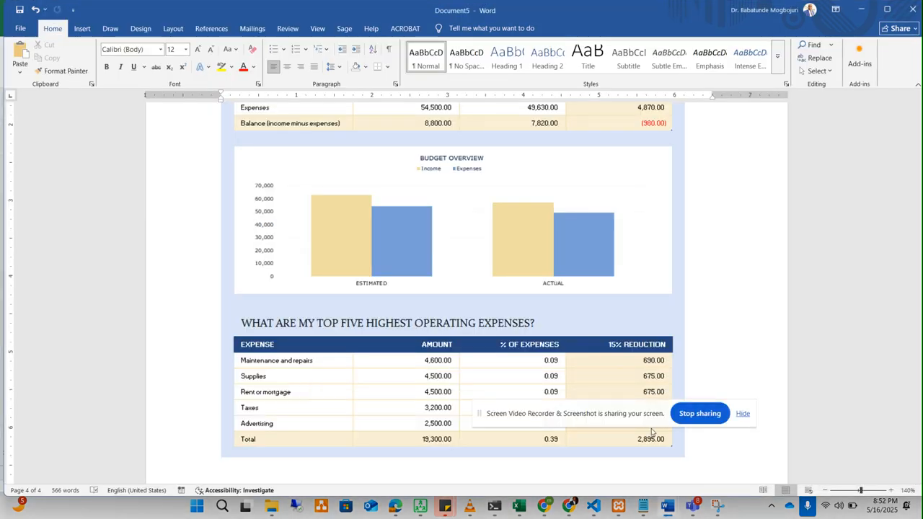
{"action": "key", "text": "ctrl+v"}
{"action": "key", "text": "Return"}
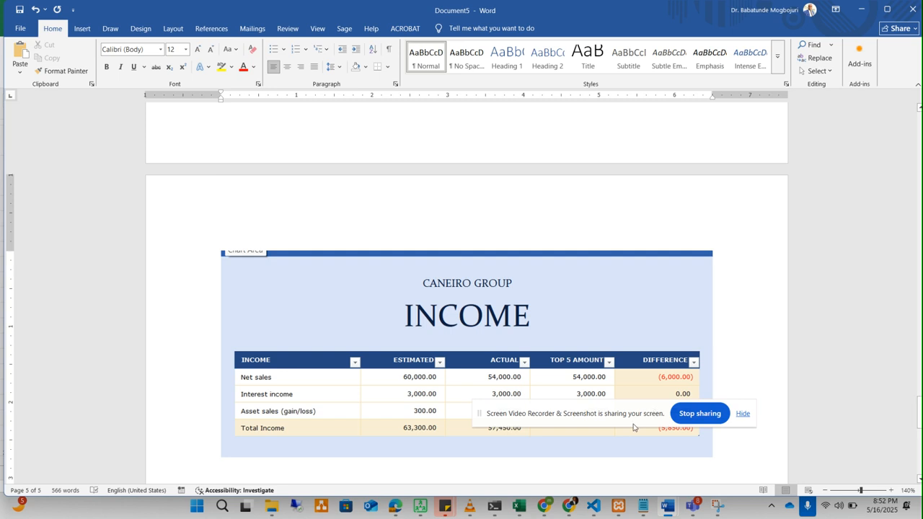
Switch back to the budget workbook in Excel and fit the whole Operating expenses sheet in view at 50% zoom
{"action": "mouse_move", "coordinate": [573, 508]}
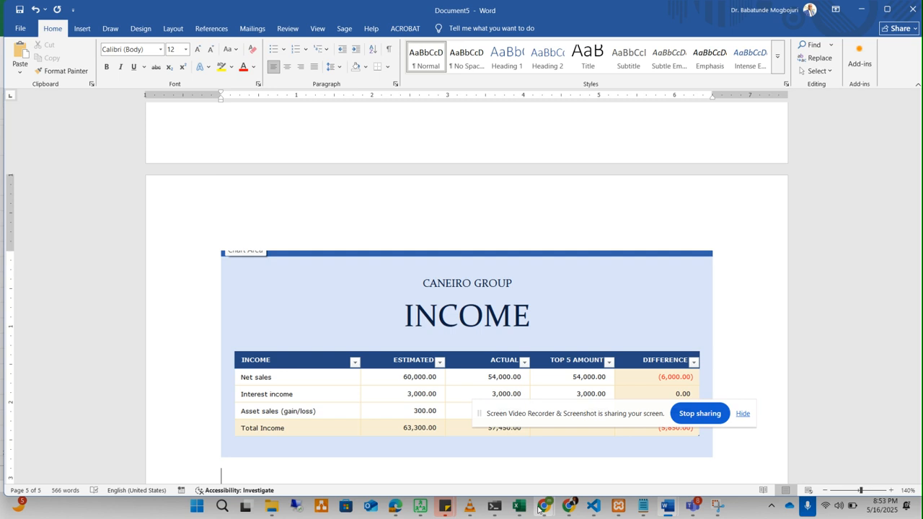
{"action": "mouse_move", "coordinate": [515, 509]}
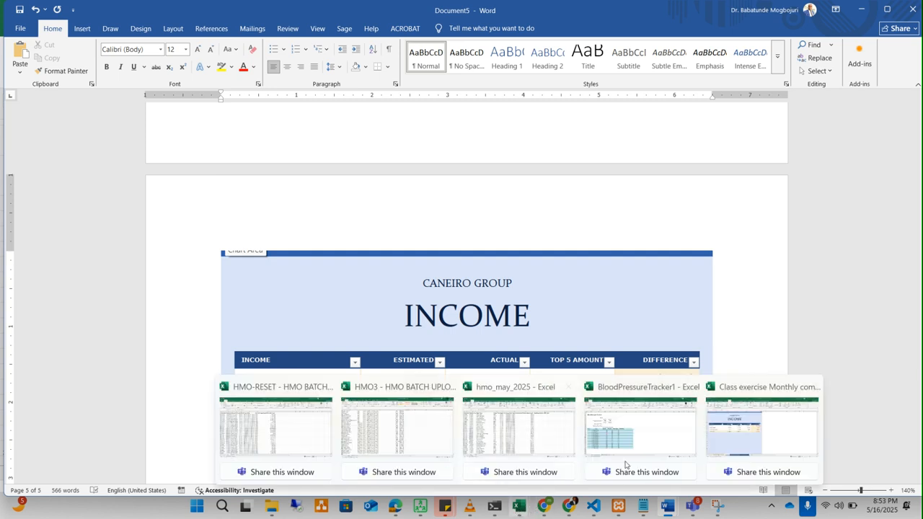
{"action": "left_click", "coordinate": [723, 441]}
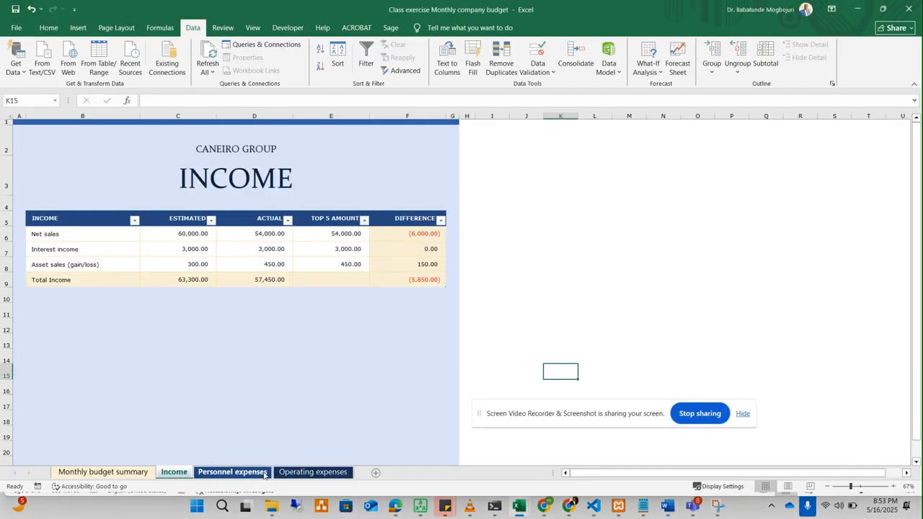
{"action": "left_click", "coordinate": [264, 473]}
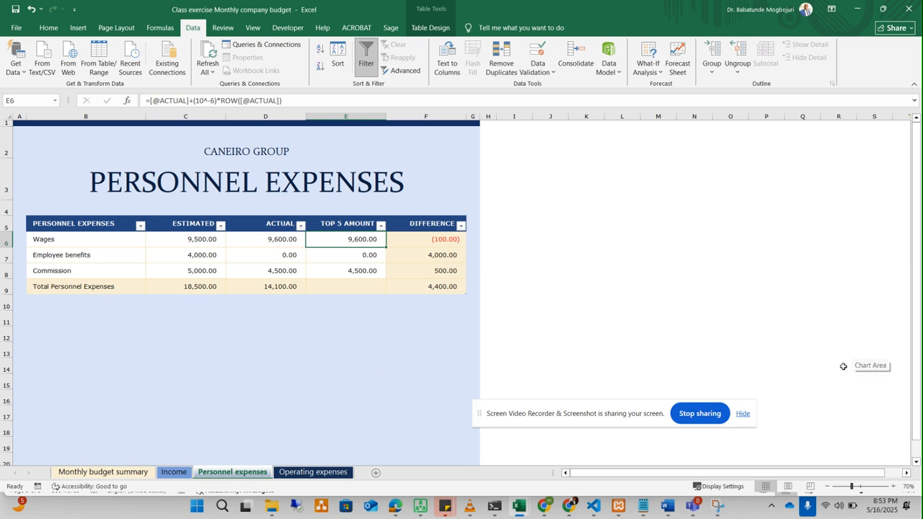
{"action": "left_click", "coordinate": [176, 473]}
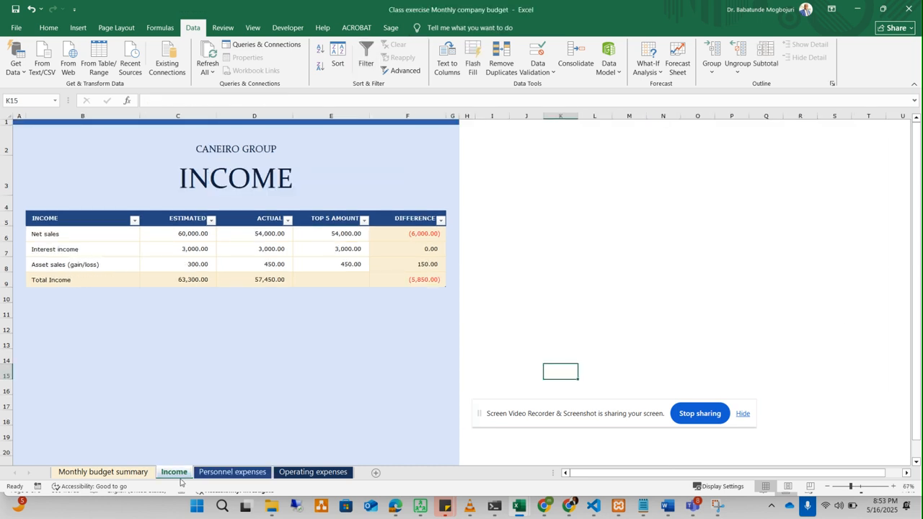
{"action": "left_click", "coordinate": [219, 472]}
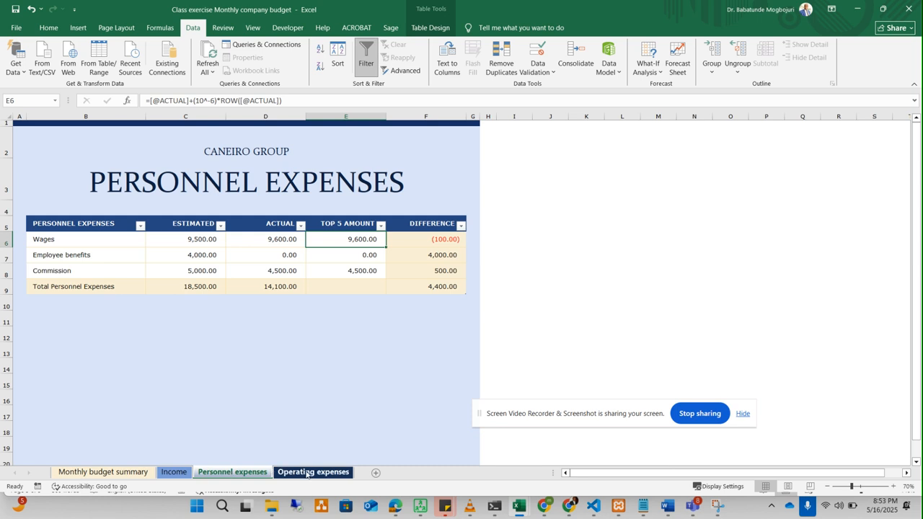
{"action": "left_click", "coordinate": [307, 472]}
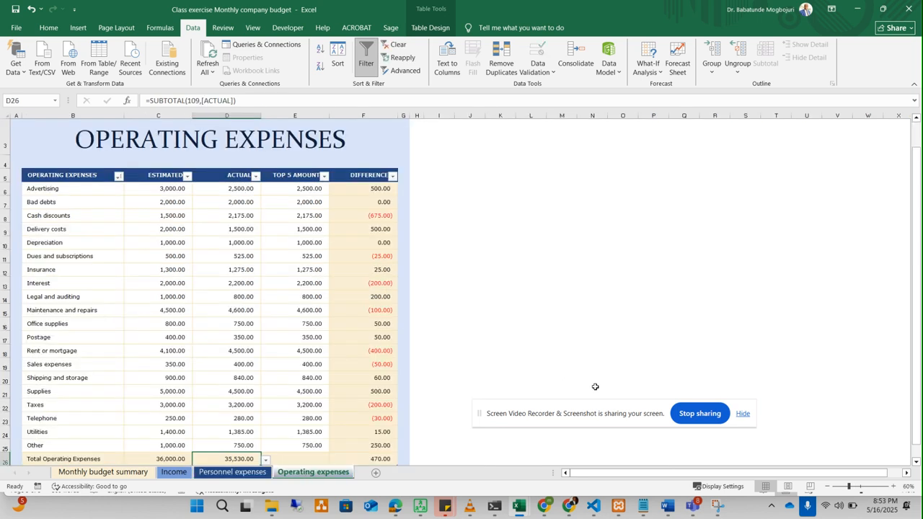
{"action": "left_click_drag", "start_coordinate": [919, 256], "coordinate": [912, 202]}
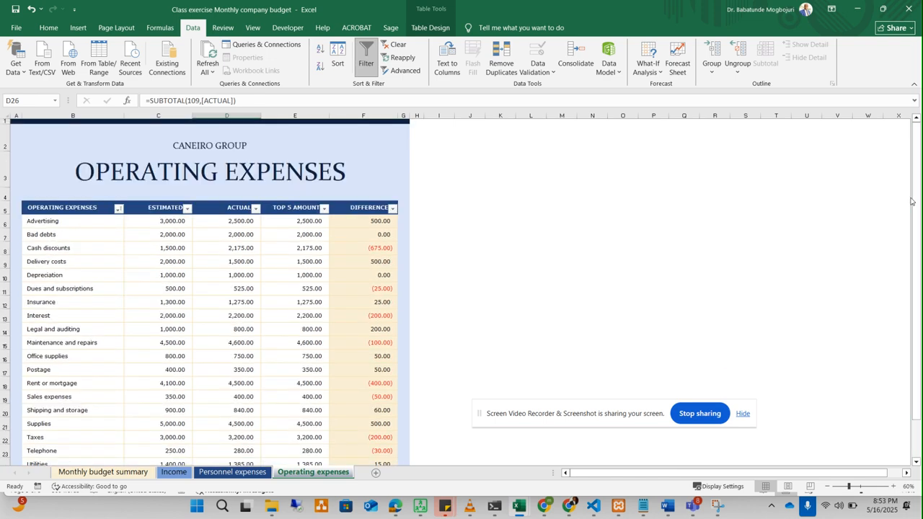
{"action": "left_click", "coordinate": [828, 488]}
{"action": "left_click", "coordinate": [827, 487]}
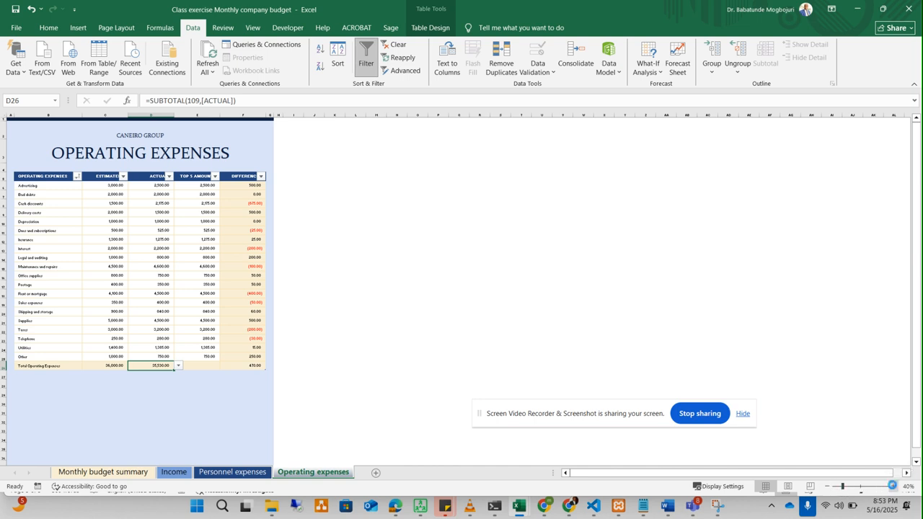
{"action": "left_click", "coordinate": [892, 487]}
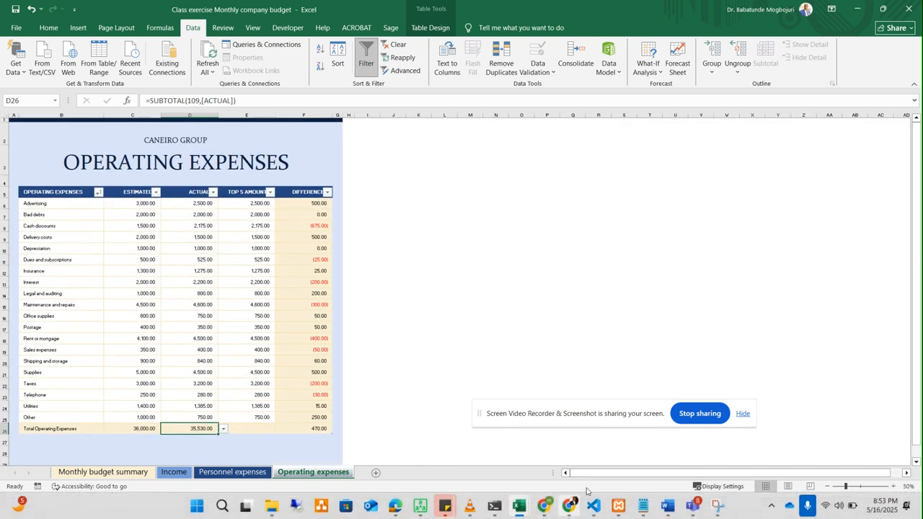
Open Snipping Tool, capture the Operating expenses sheet from its title to below the total row, and copy the snip
{"action": "left_click", "coordinate": [717, 506]}
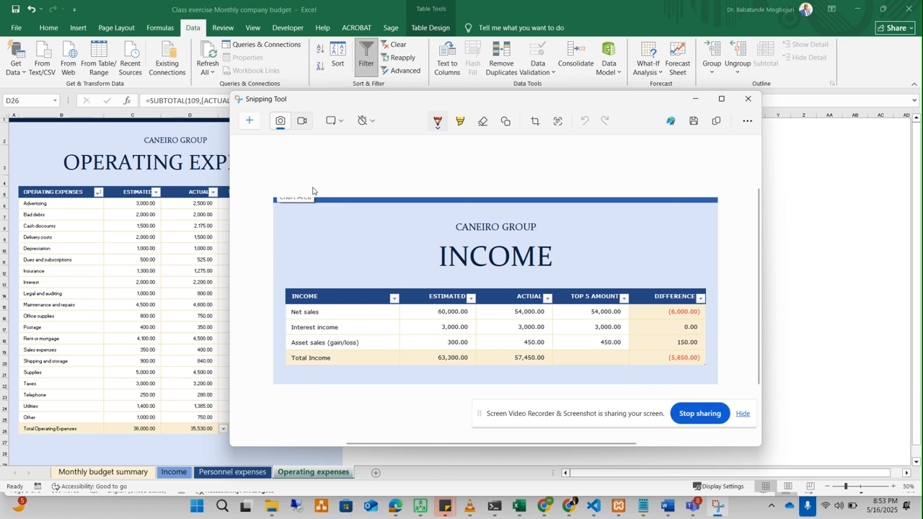
{"action": "left_click", "coordinate": [247, 119]}
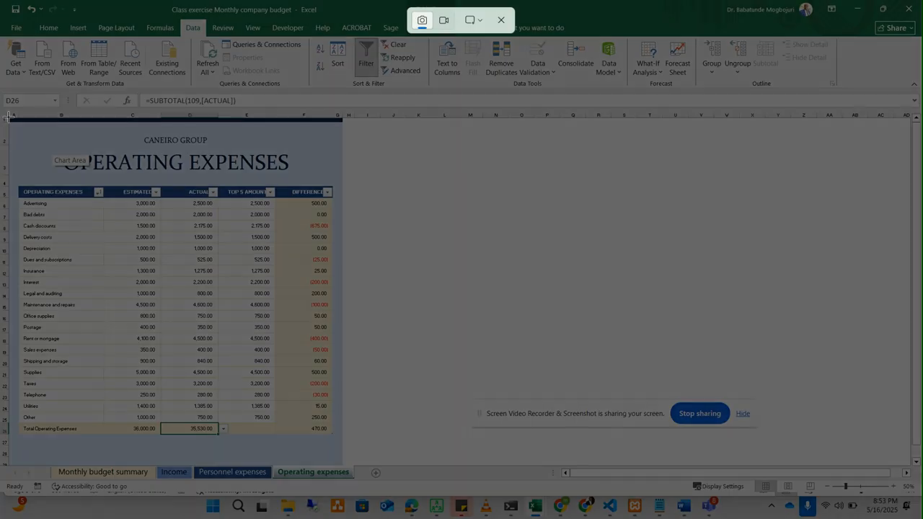
{"action": "left_click_drag", "start_coordinate": [7, 117], "coordinate": [340, 462]}
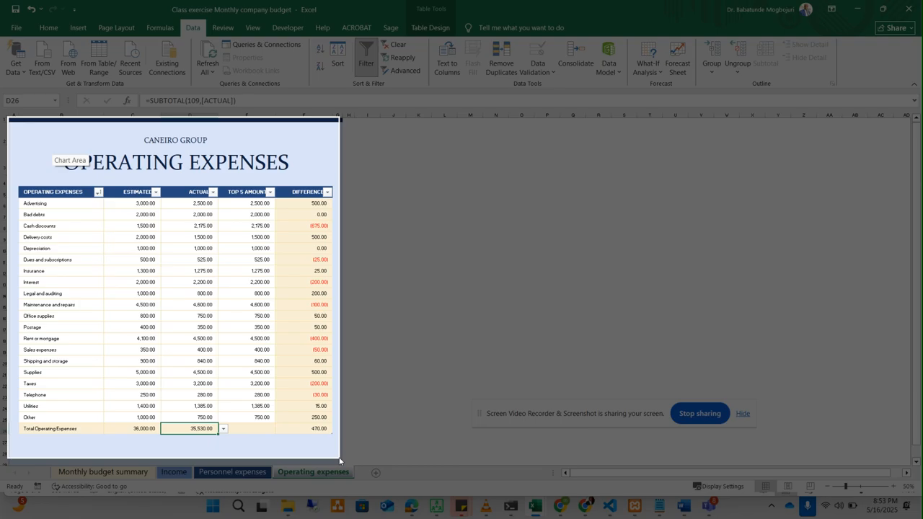
{"action": "left_click_drag", "start_coordinate": [339, 461], "coordinate": [339, 461]}
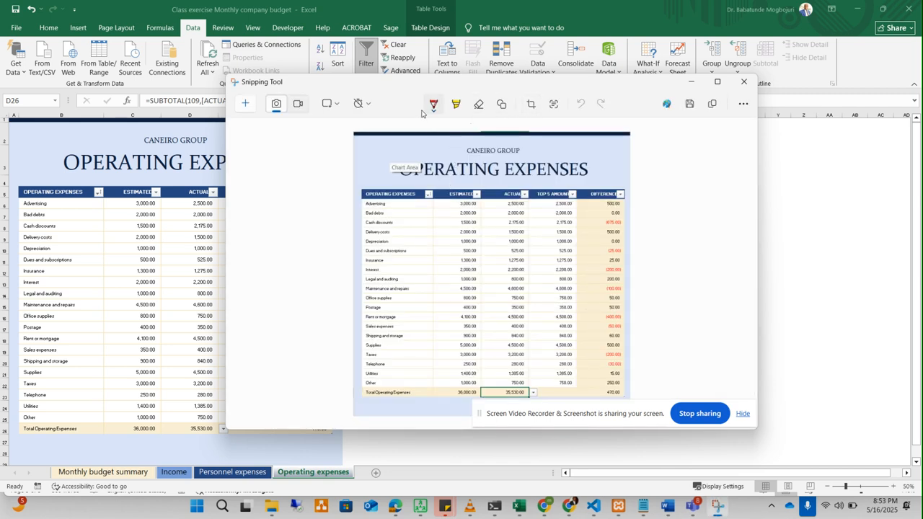
{"action": "left_click", "coordinate": [711, 103]}
Switch to Document5 in Word, paste the Operating expenses snip below the Income picture, and check the pasted table
{"action": "mouse_move", "coordinate": [669, 510]}
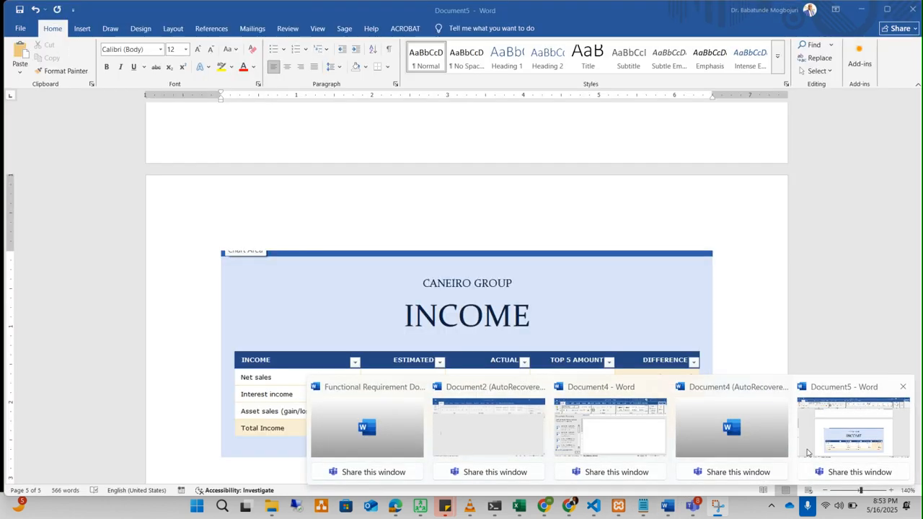
{"action": "left_click", "coordinate": [806, 454]}
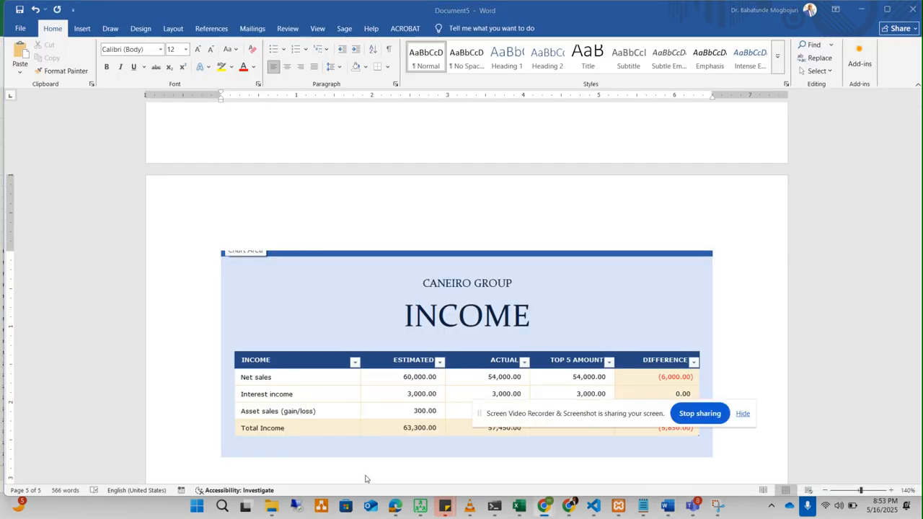
{"action": "key", "text": "ctrl+v"}
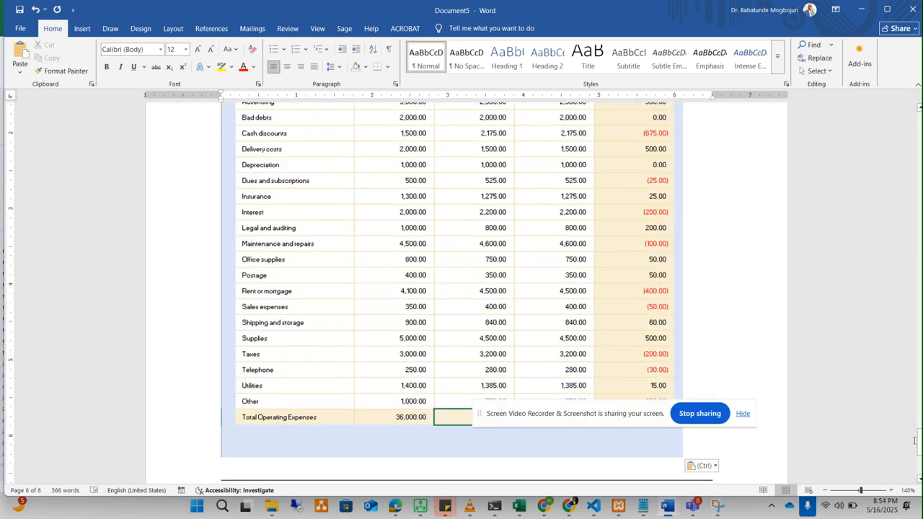
{"action": "mouse_move", "coordinate": [913, 442]}
{"action": "left_mouse_down"}
{"action": "mouse_move", "coordinate": [915, 426]}
{"action": "mouse_move", "coordinate": [913, 437]}
{"action": "left_mouse_up"}
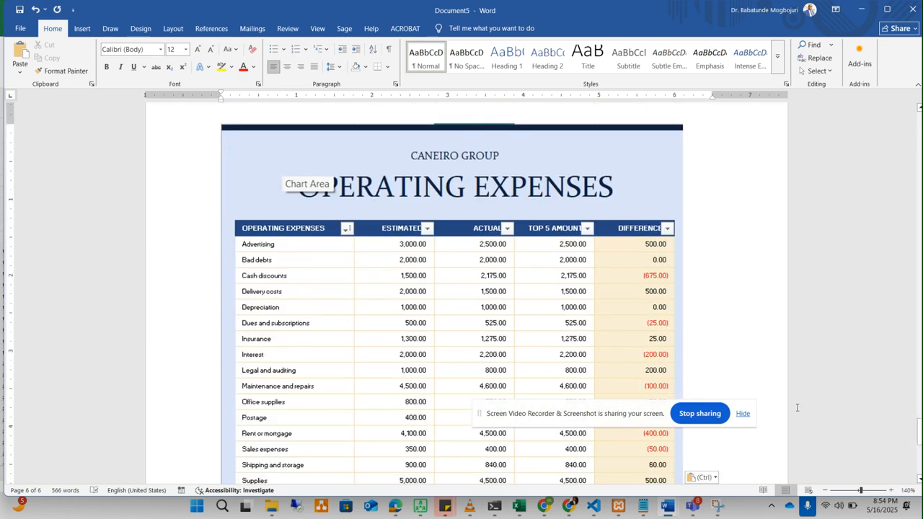